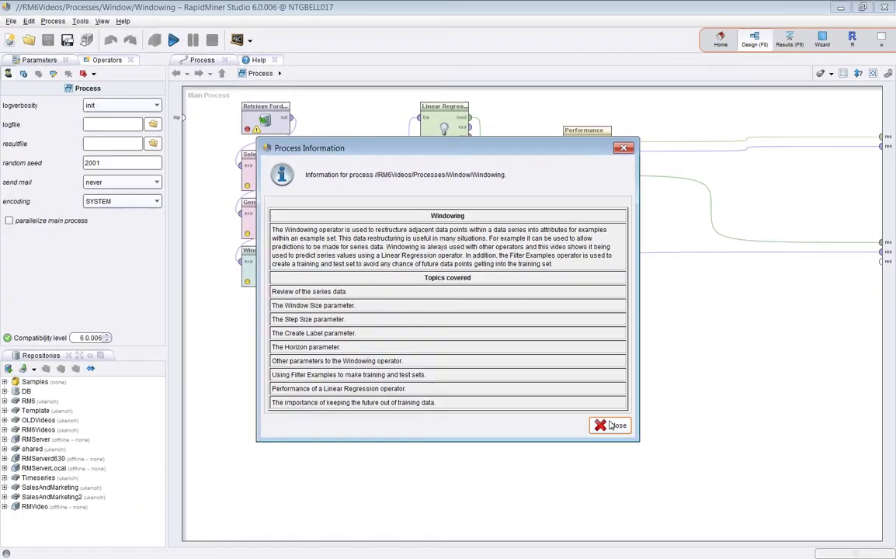
Close the process information and inspect the output metadata of the Retrieve FordShareData operator
{"action": "left_click", "coordinate": [709, 520]}
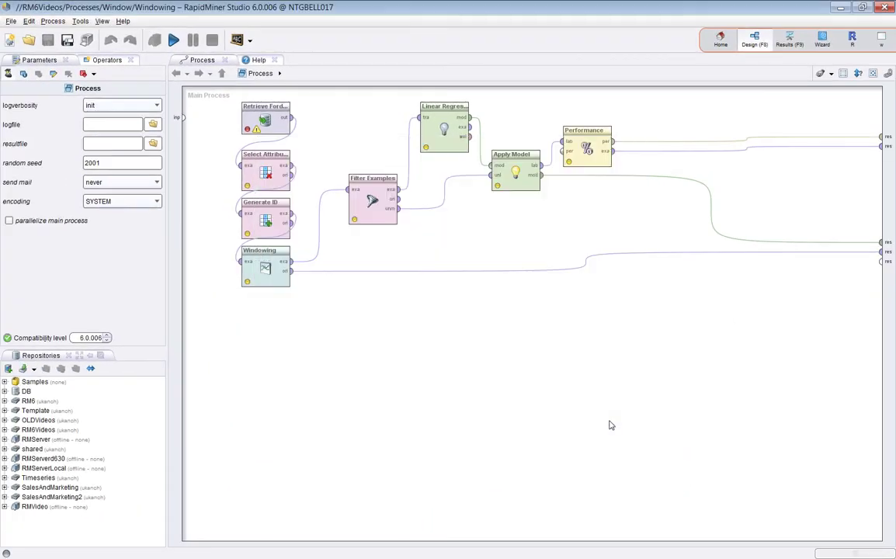
{"action": "left_click", "coordinate": [252, 123]}
{"action": "mouse_move", "coordinate": [286, 119]}
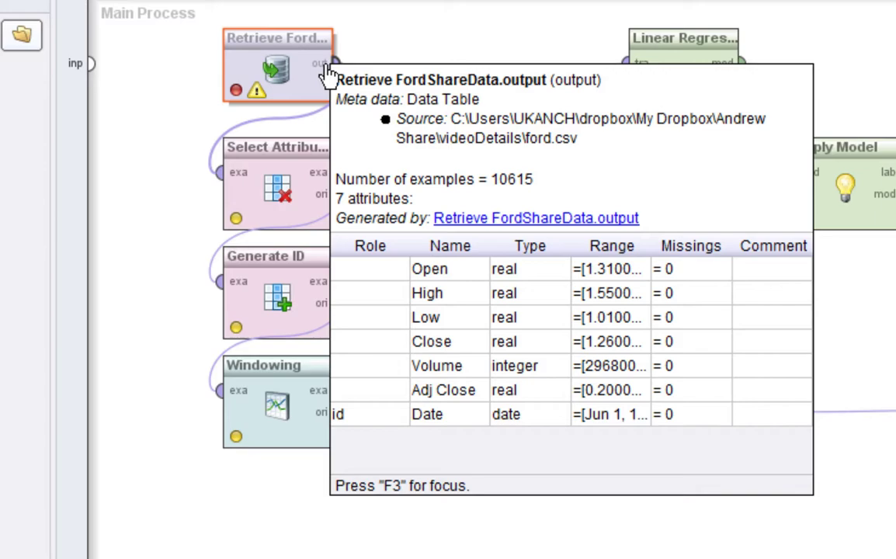
Review the attribute subset chosen in Select Attributes without changing it, and check the Generate ID operator's parameters
{"action": "left_click", "coordinate": [256, 198]}
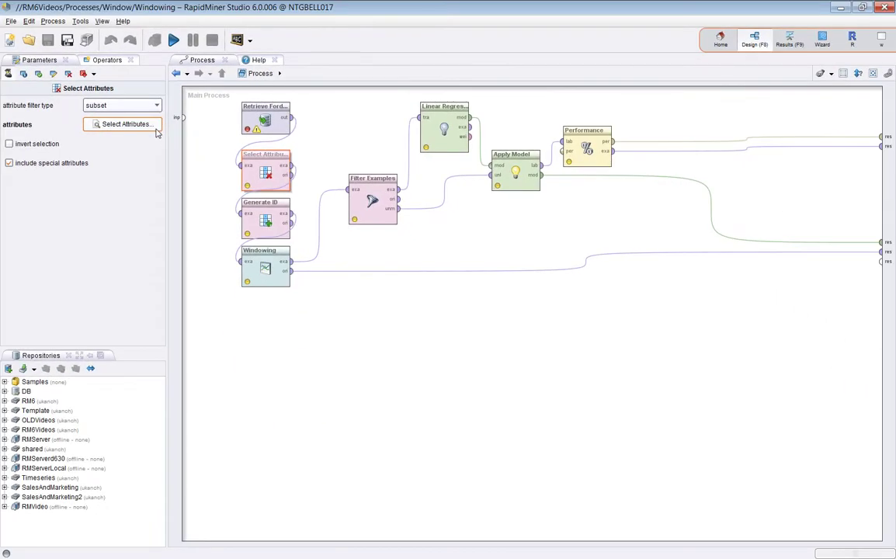
{"action": "left_click", "coordinate": [154, 129]}
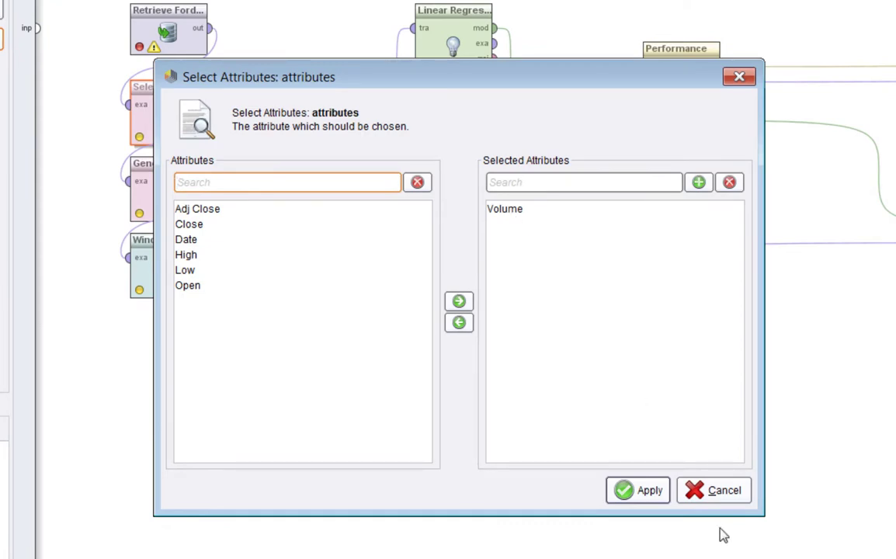
{"action": "left_click", "coordinate": [716, 493]}
{"action": "left_click", "coordinate": [178, 203]}
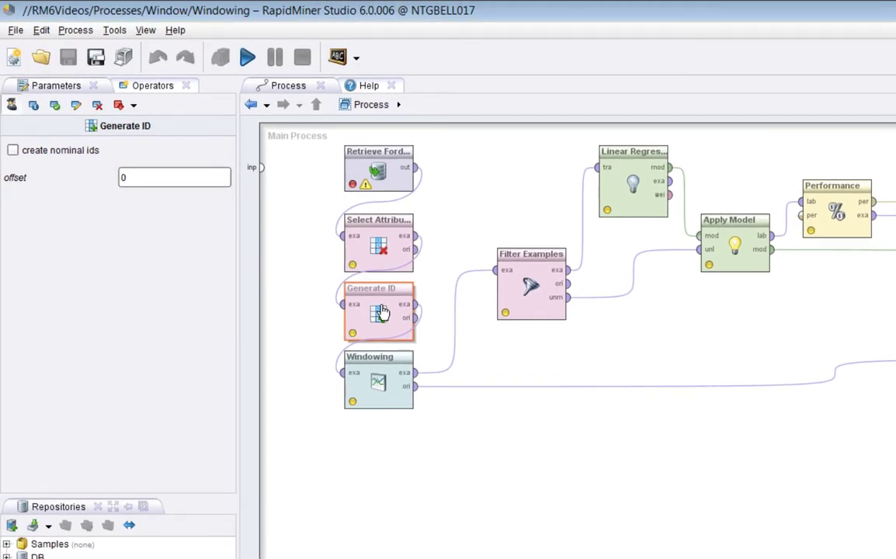
Set a breakpoint after the Windowing operator and run the process
{"action": "left_click", "coordinate": [395, 393]}
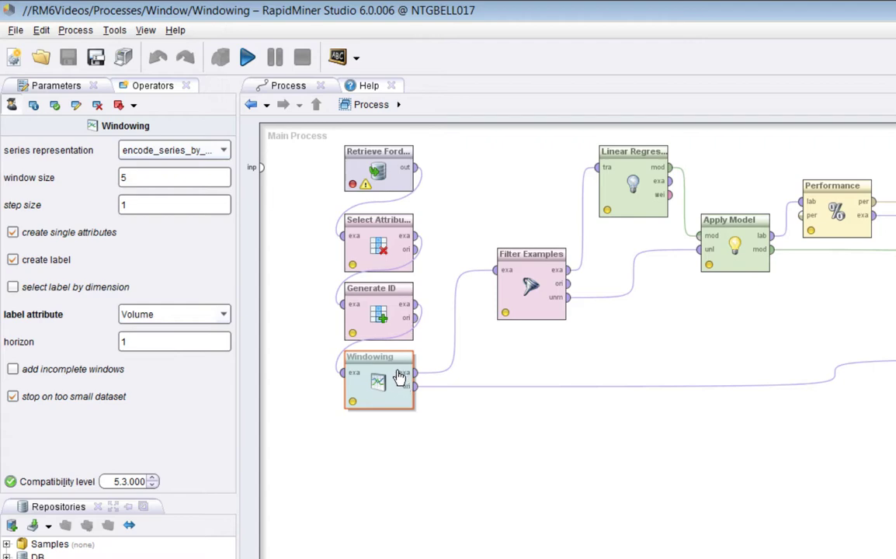
{"action": "left_click", "coordinate": [398, 376]}
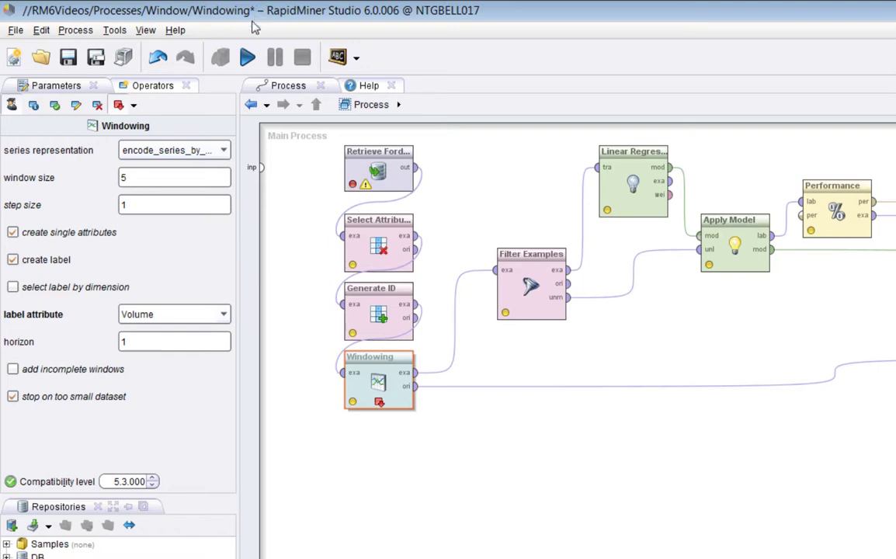
{"action": "mouse_move", "coordinate": [414, 393]}
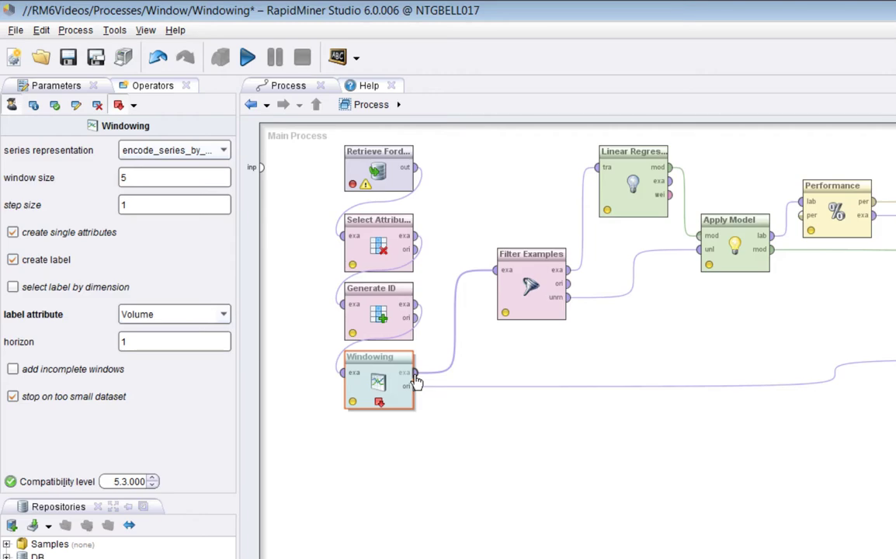
{"action": "mouse_move", "coordinate": [416, 377]}
{"action": "left_click", "coordinate": [246, 59]}
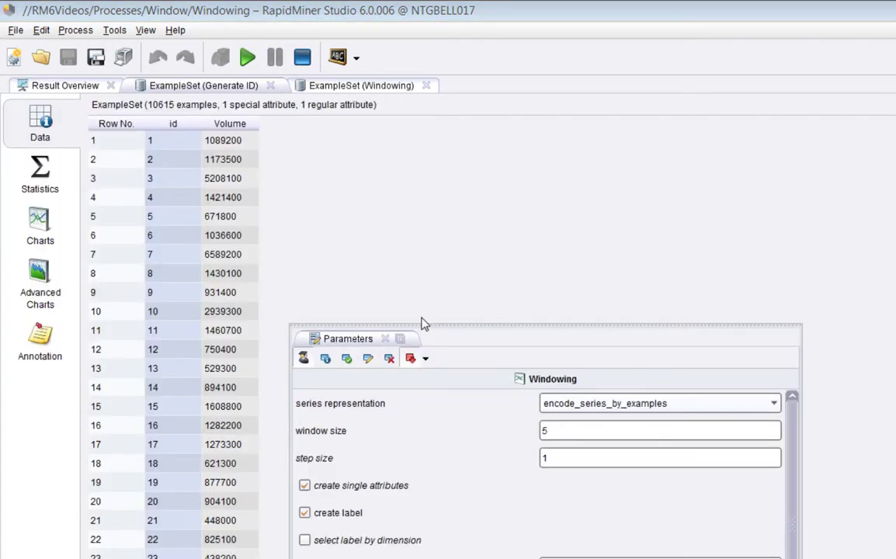
View the Generate ID example set's Volume as a series chart, closing the floating parameters that cover it
{"action": "left_click", "coordinate": [50, 225]}
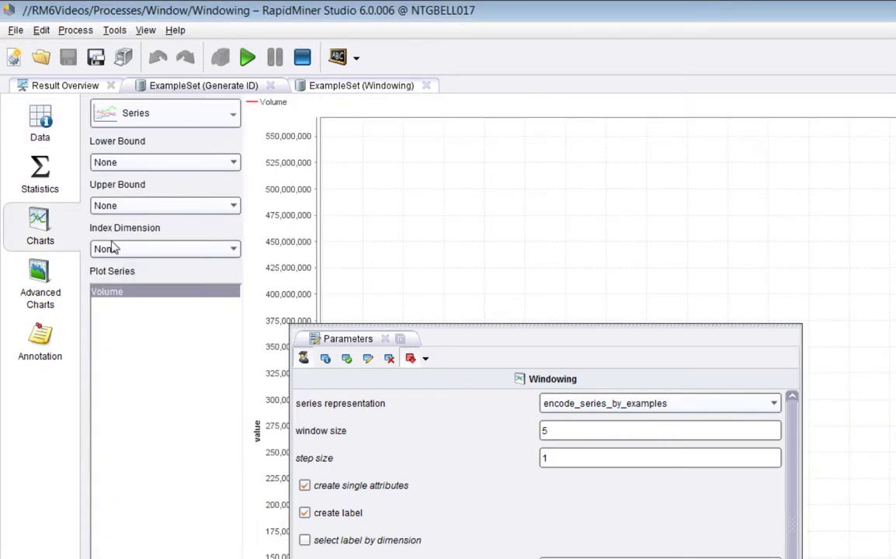
{"action": "left_click", "coordinate": [387, 339]}
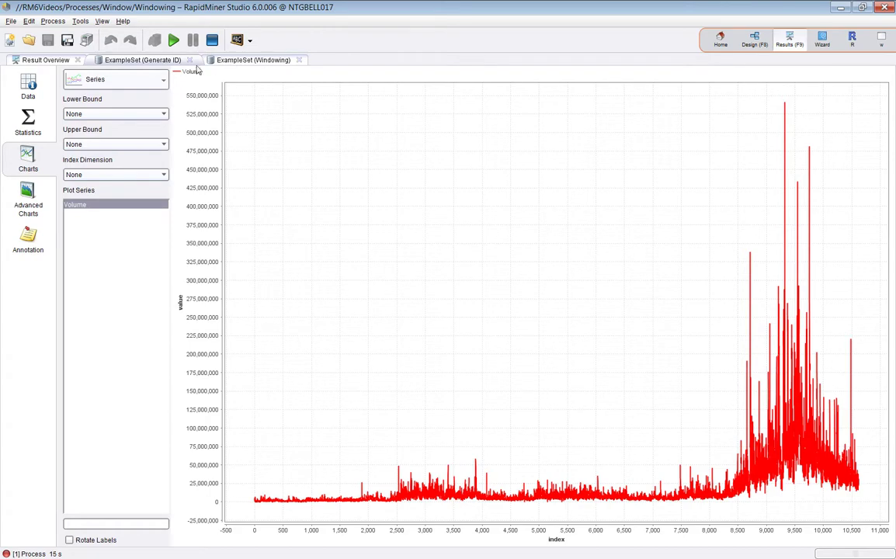
Return to the process design, keep Windowing's series representation at encode_series_by_examples, and toggle label creation off and back on
{"action": "left_click", "coordinate": [753, 38]}
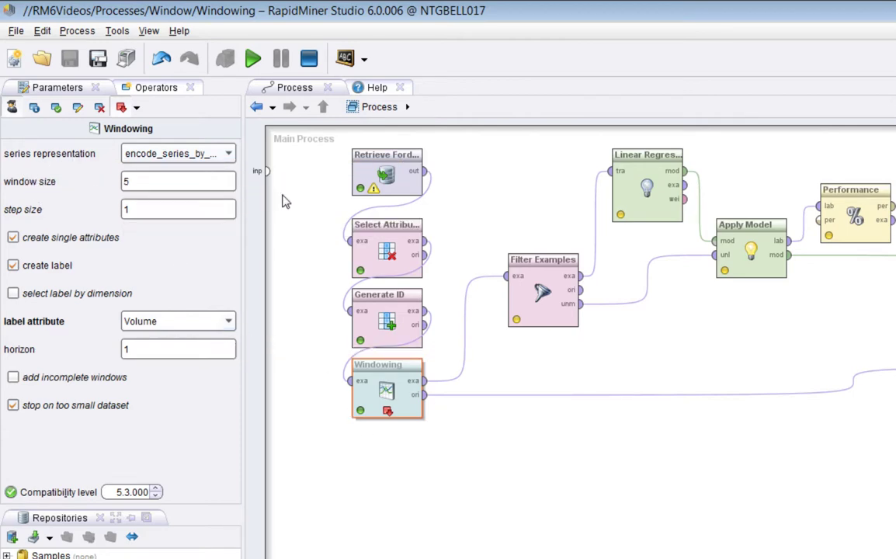
{"action": "left_click", "coordinate": [228, 156]}
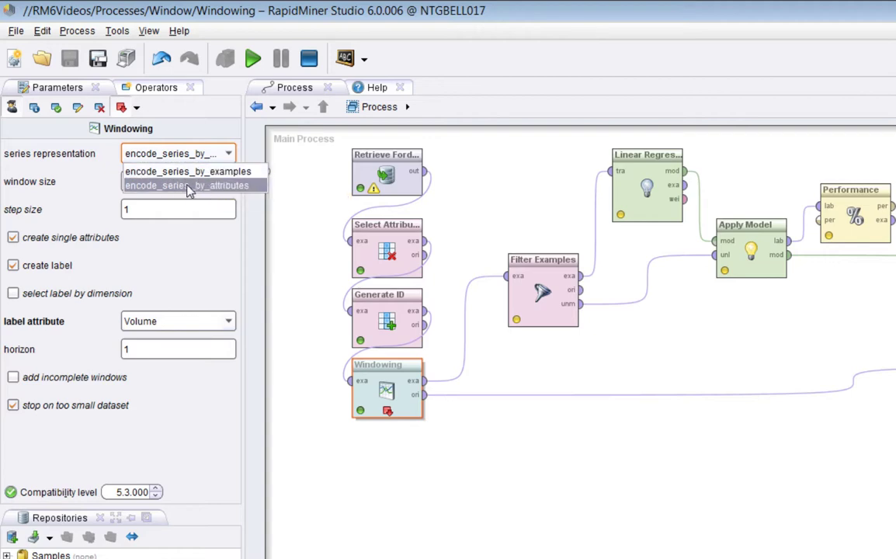
{"action": "left_click", "coordinate": [209, 171]}
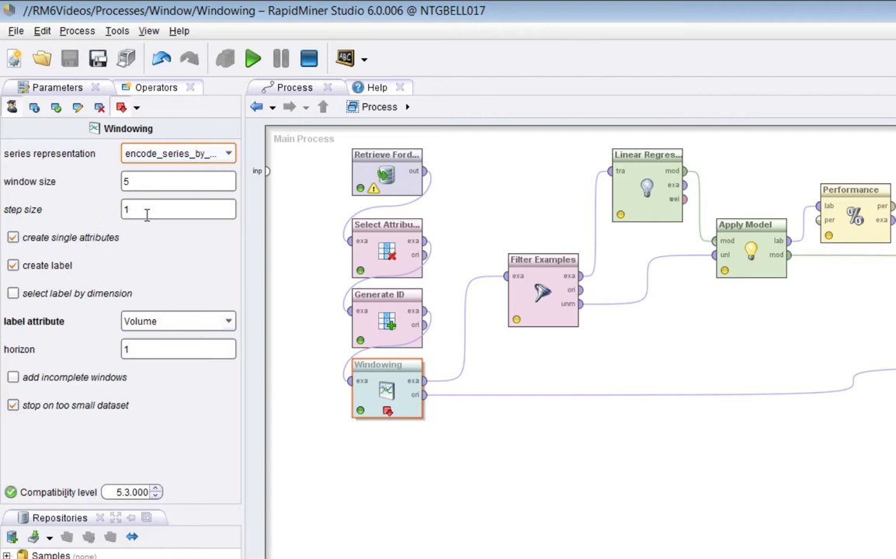
{"action": "left_click", "coordinate": [69, 270]}
{"action": "left_click", "coordinate": [70, 270]}
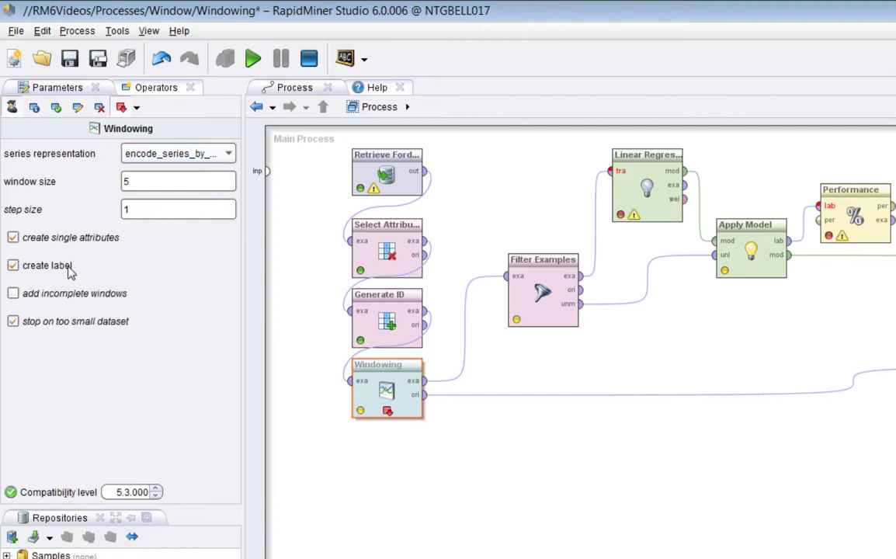
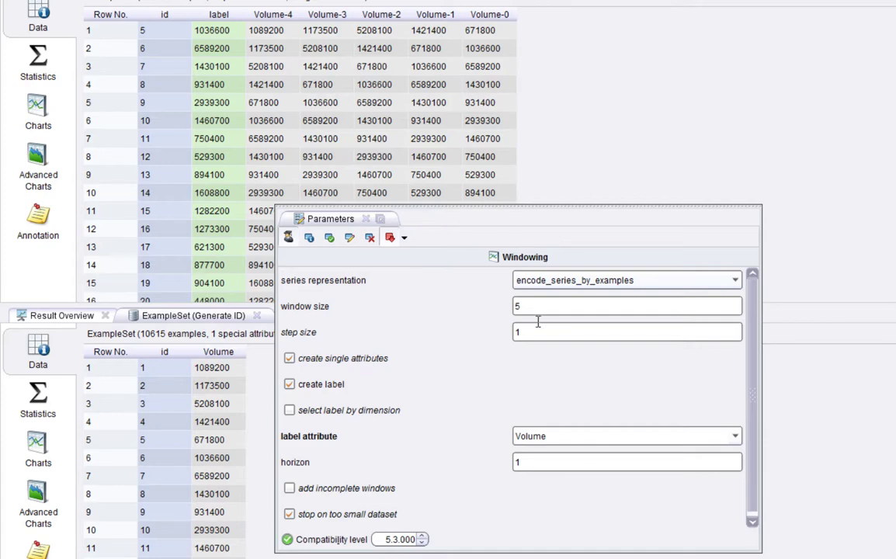
Highlight Volume-4 to Volume-0 in the first windowed row and the first five Volume values in the Generate ID data
{"action": "left_click_drag", "start_coordinate": [206, 373], "coordinate": [208, 494]}
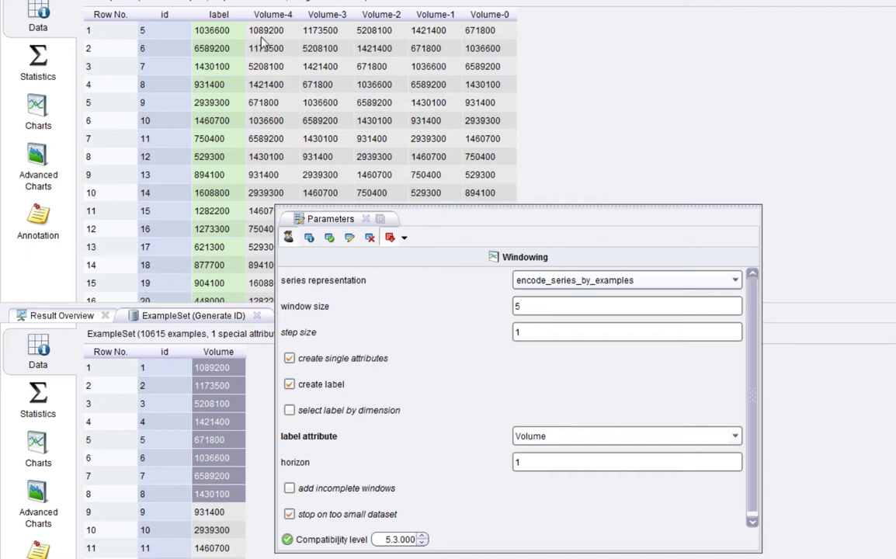
{"action": "left_click_drag", "start_coordinate": [237, 38], "coordinate": [467, 41]}
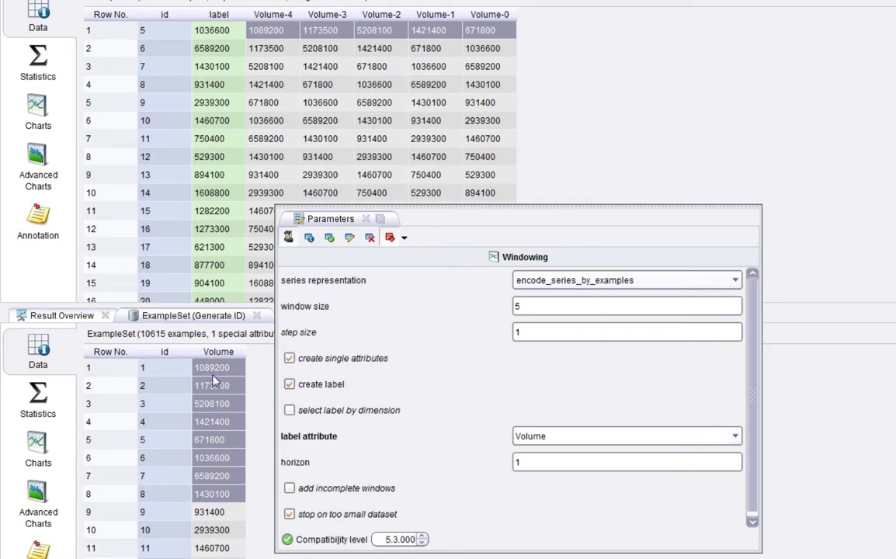
{"action": "left_click_drag", "start_coordinate": [212, 376], "coordinate": [214, 441]}
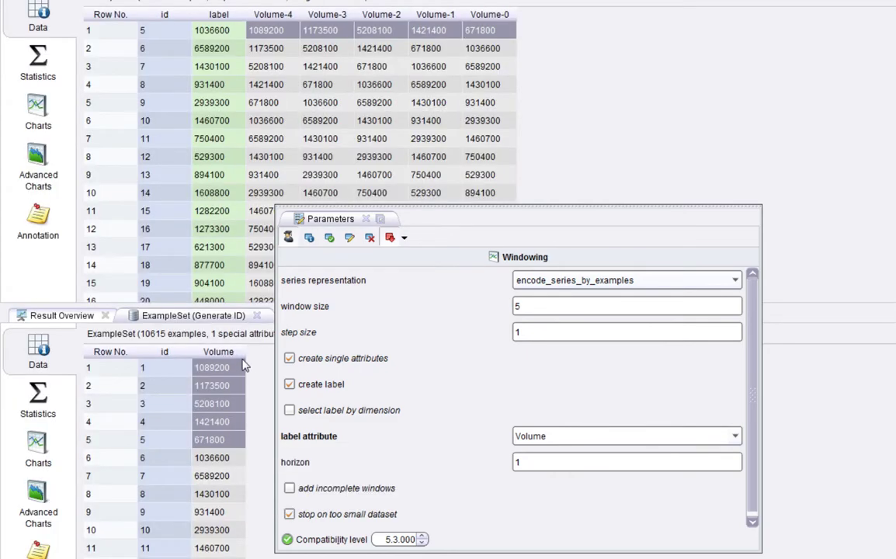
Match the first three original Volume values one by one with Volume-4, Volume-3 and Volume-2 in the first windowed row
{"action": "left_click", "coordinate": [232, 369]}
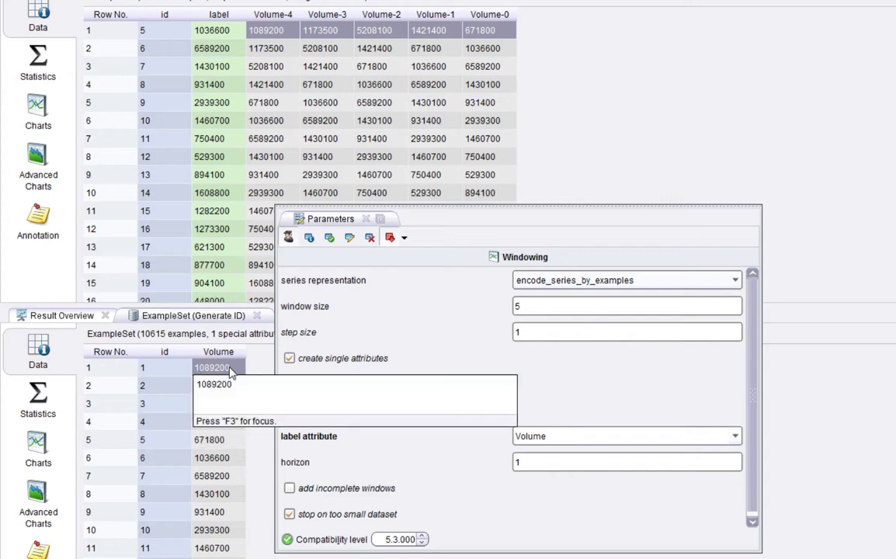
{"action": "left_click", "coordinate": [253, 28]}
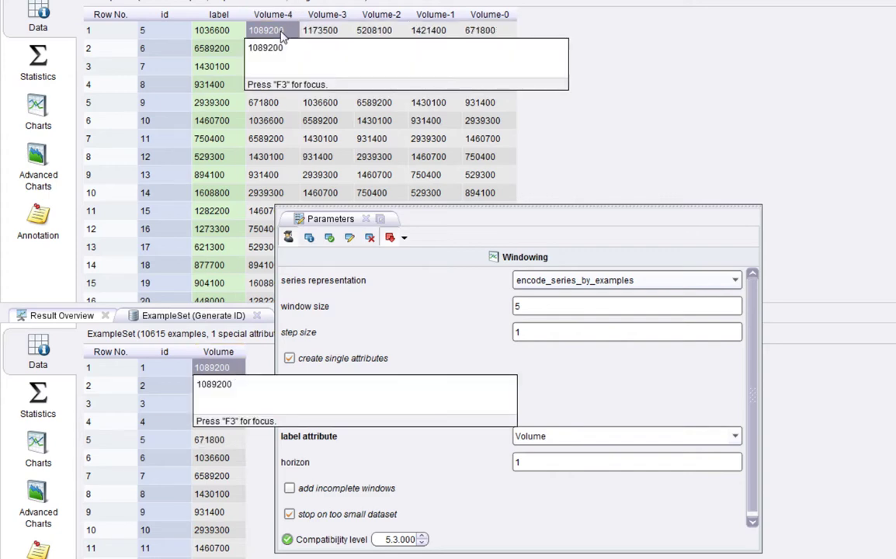
{"action": "left_click", "coordinate": [222, 384]}
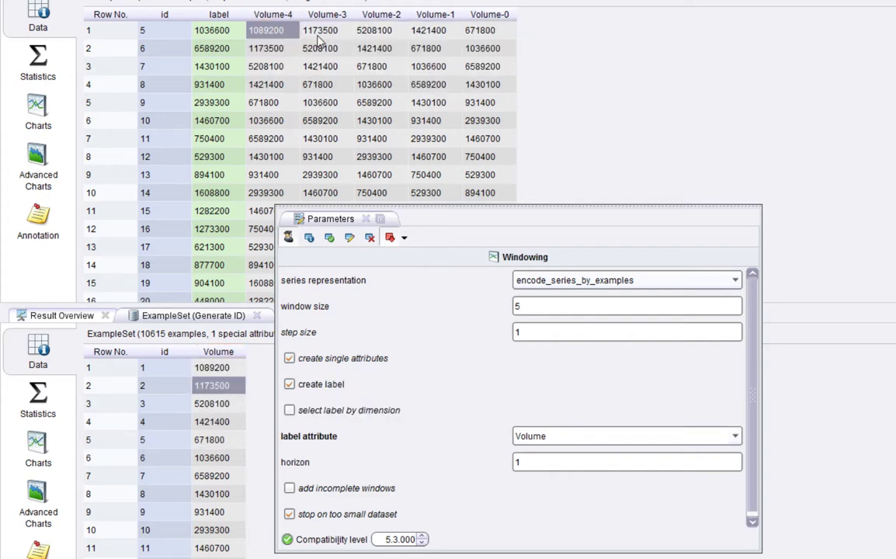
{"action": "left_click", "coordinate": [320, 35]}
{"action": "left_click", "coordinate": [214, 403]}
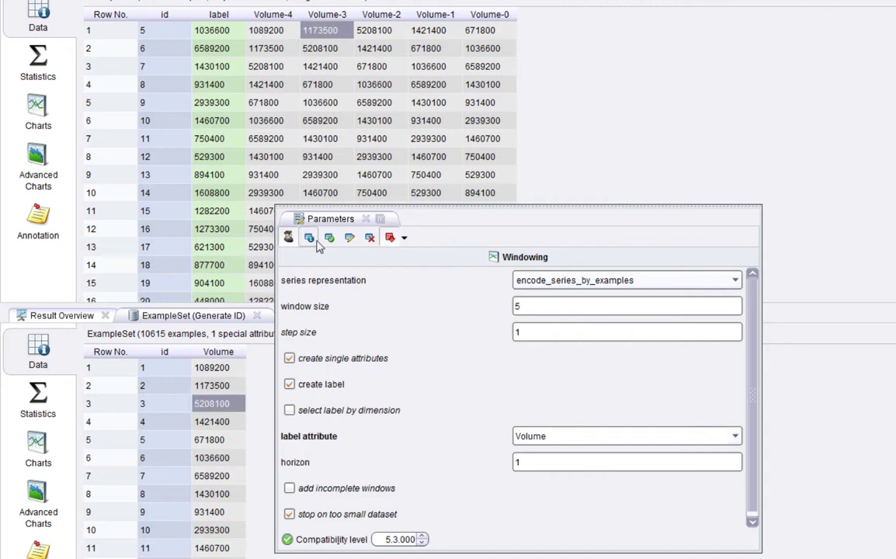
{"action": "left_click", "coordinate": [372, 33]}
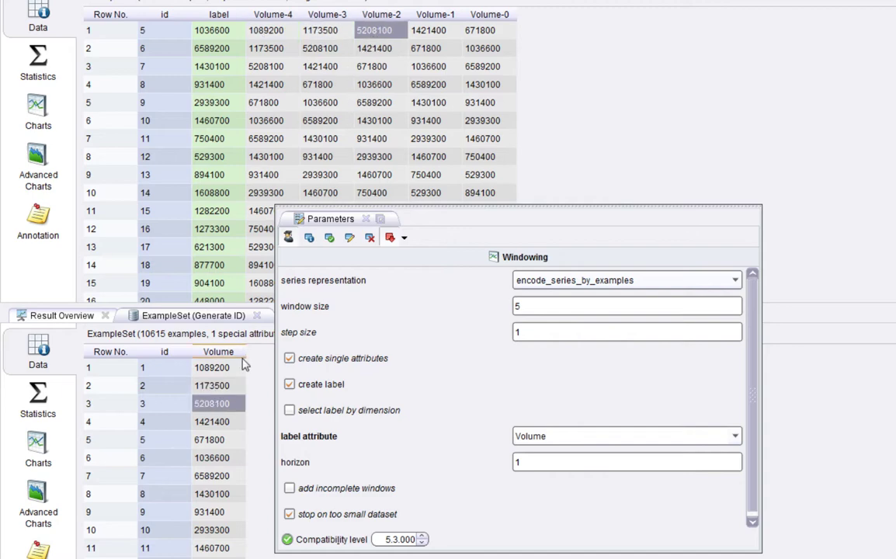
Compare original Volume rows 1 to 5 with the complete first window, and relate them to the window size parameter
{"action": "left_click", "coordinate": [231, 369]}
{"action": "left_click_drag", "start_coordinate": [231, 371], "coordinate": [226, 440]}
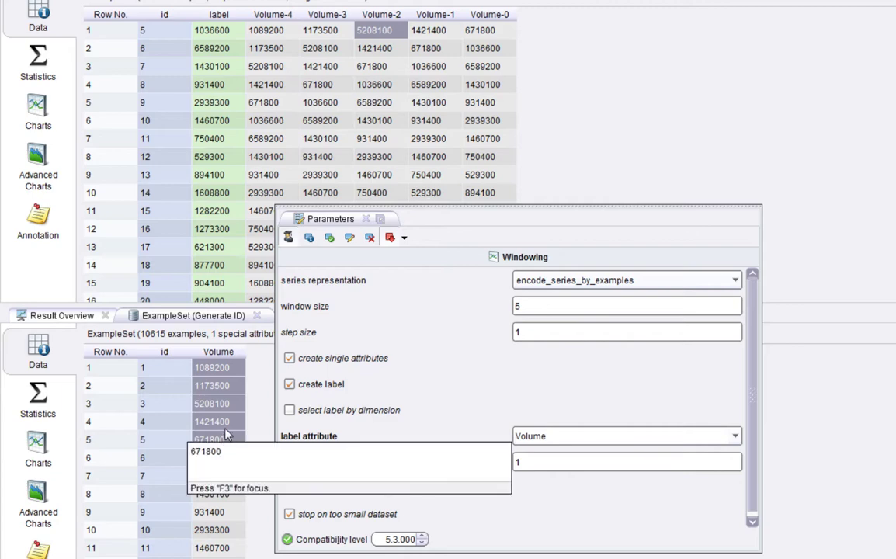
{"action": "left_click", "coordinate": [264, 33]}
{"action": "left_click_drag", "start_coordinate": [291, 40], "coordinate": [485, 39]}
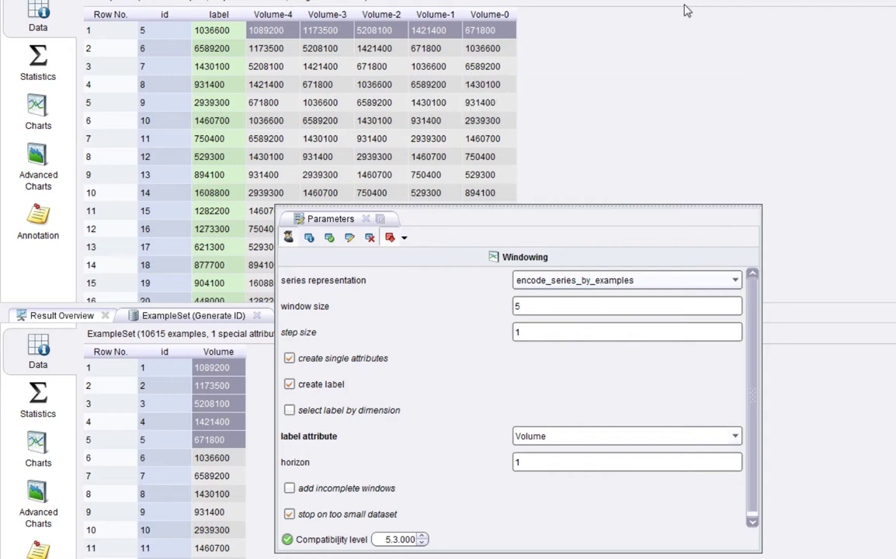
{"action": "left_click", "coordinate": [556, 312]}
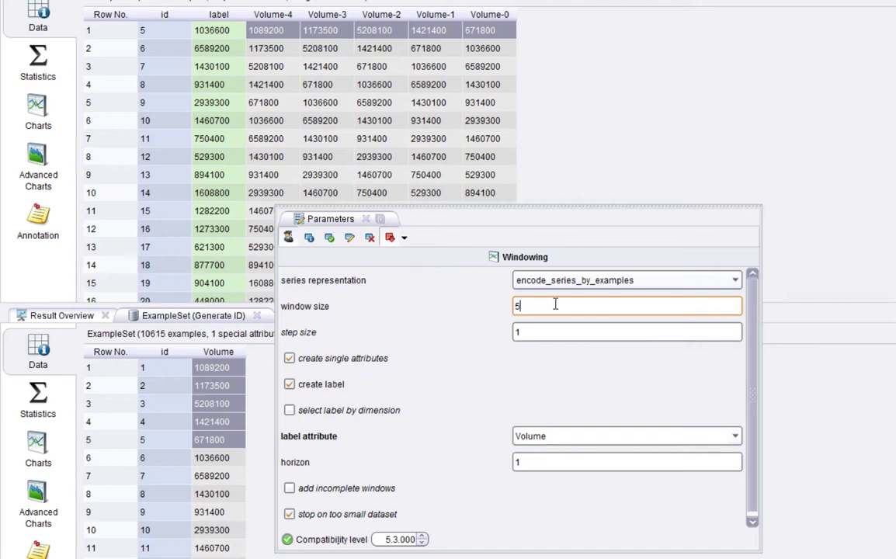
Examine the step size's effect by comparing original Volume rows 2 to 6 with the second windowed row
{"action": "left_click", "coordinate": [581, 336]}
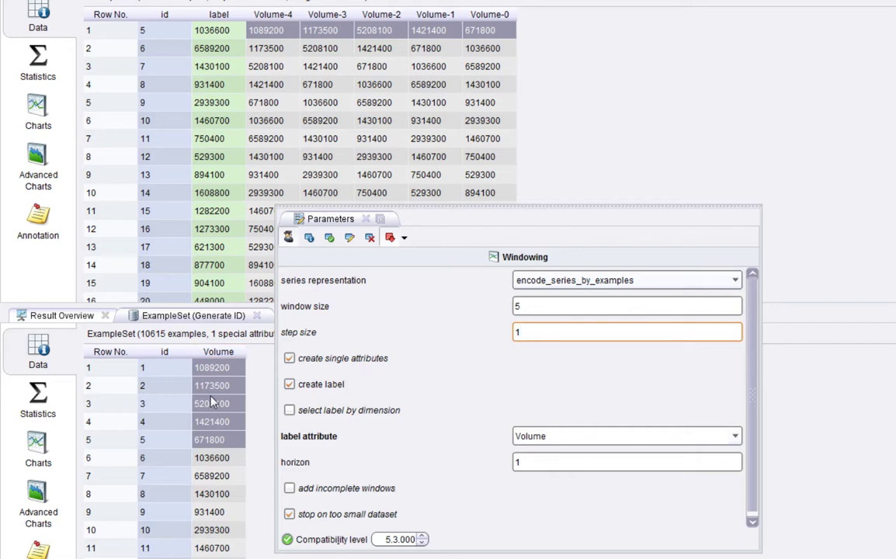
{"action": "left_click_drag", "start_coordinate": [219, 384], "coordinate": [217, 450]}
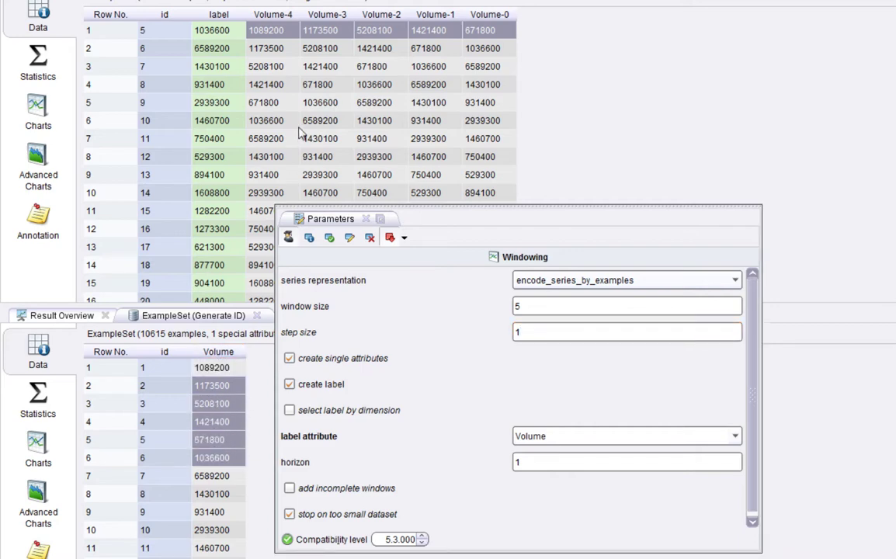
{"action": "left_click_drag", "start_coordinate": [267, 50], "coordinate": [655, 81]}
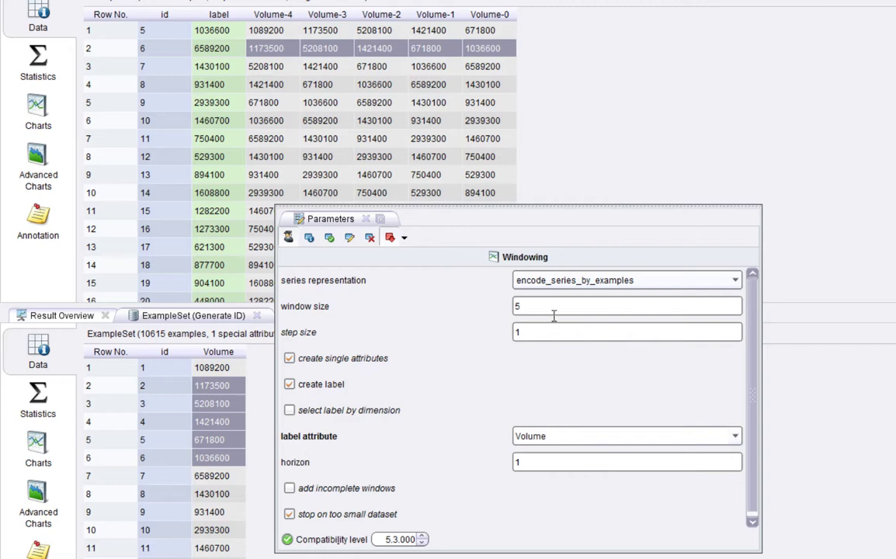
Compare the third windowed row's Volume-4 to Volume-0 values with the original Volume values from rows 3 to 7
{"action": "left_click_drag", "start_coordinate": [248, 67], "coordinate": [469, 70]}
{"action": "left_click", "coordinate": [214, 407]}
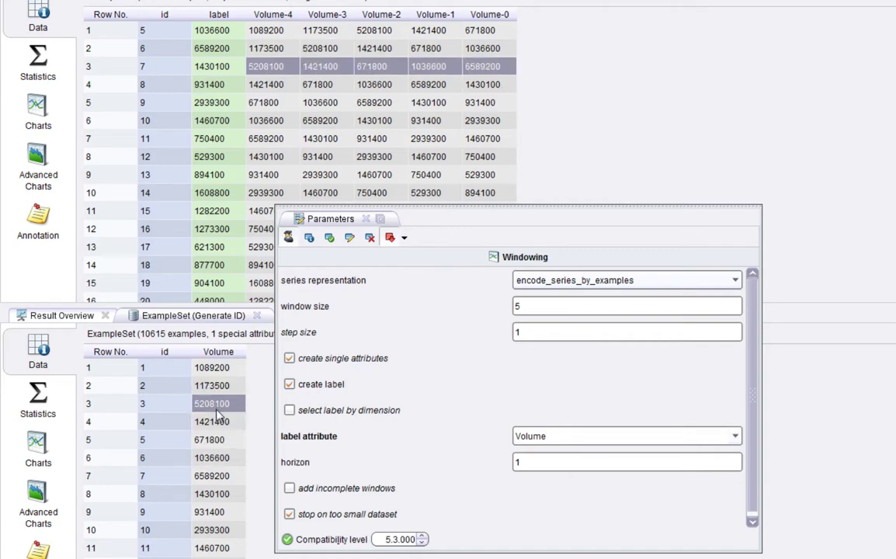
{"action": "left_click_drag", "start_coordinate": [215, 412], "coordinate": [212, 469]}
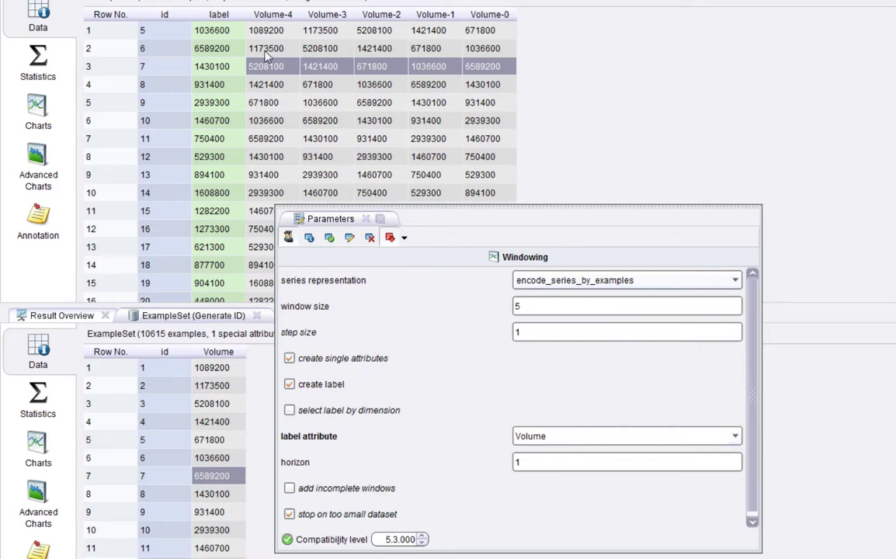
Highlight the first window's five attributes and their original Volume values, and examine the label of that windowed row
{"action": "left_click_drag", "start_coordinate": [258, 36], "coordinate": [482, 32]}
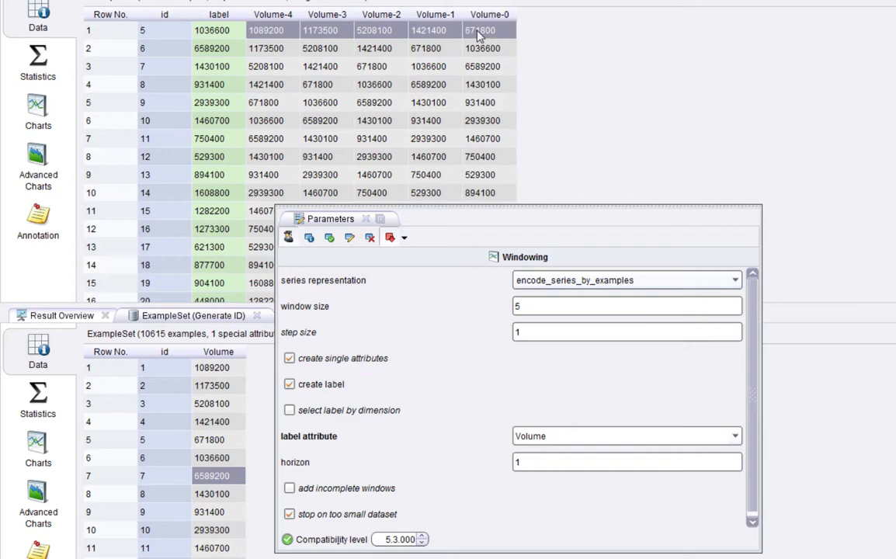
{"action": "left_click_drag", "start_coordinate": [212, 374], "coordinate": [213, 440]}
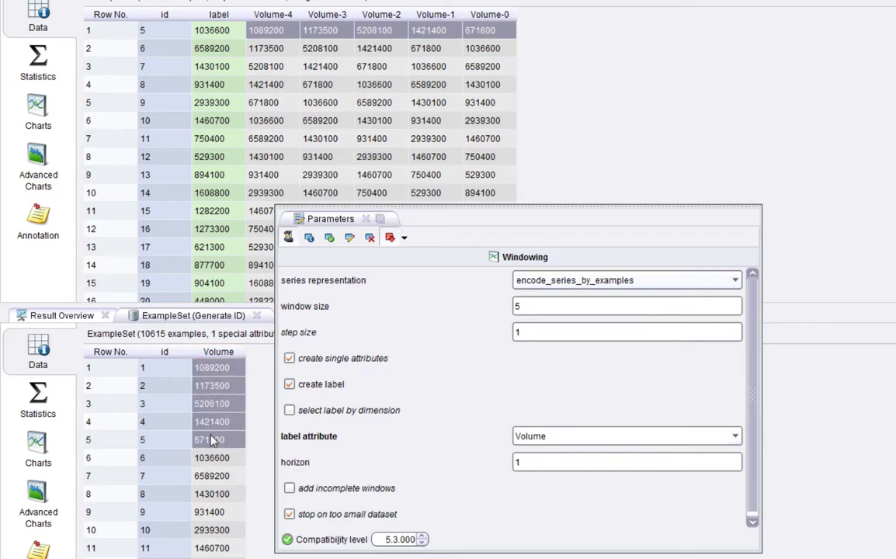
{"action": "left_click", "coordinate": [220, 36]}
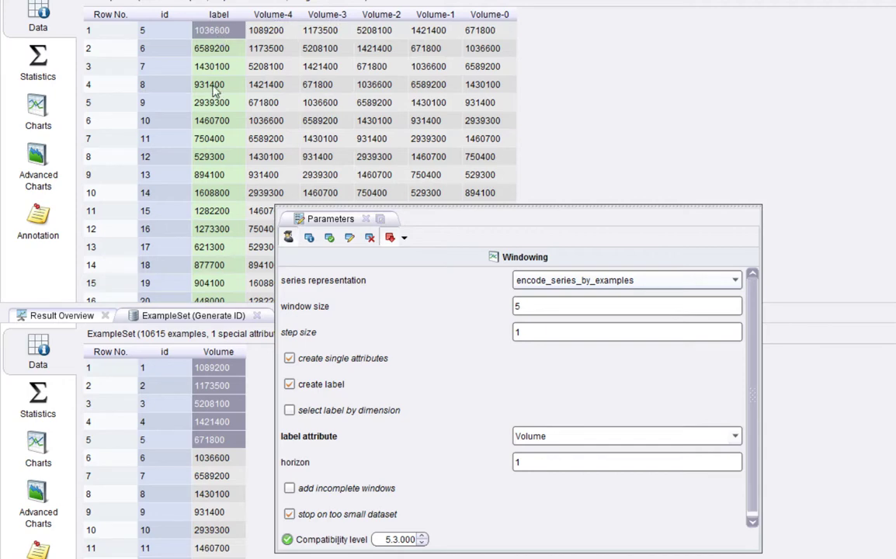
Relate the first window's label to the original Volume value in row 6, directly after the window's rows 1 to 5
{"action": "left_click", "coordinate": [224, 459]}
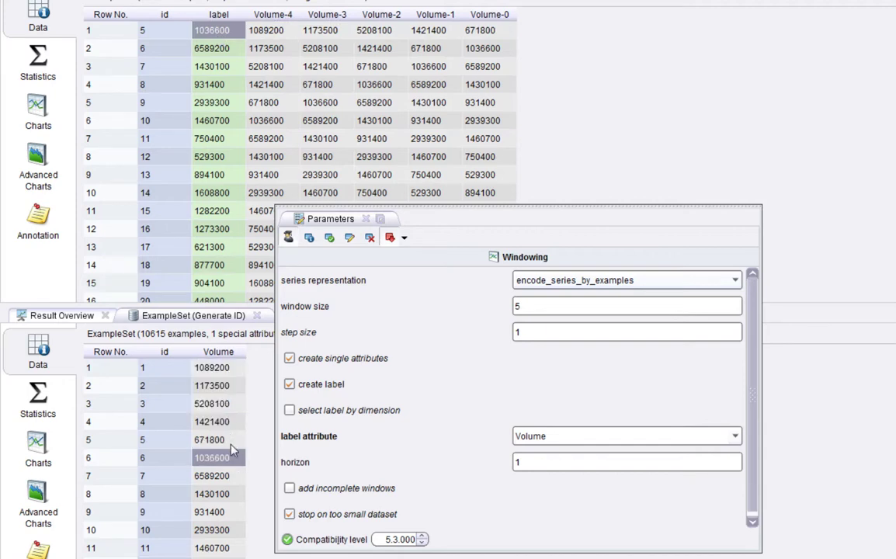
{"action": "left_click", "coordinate": [221, 373]}
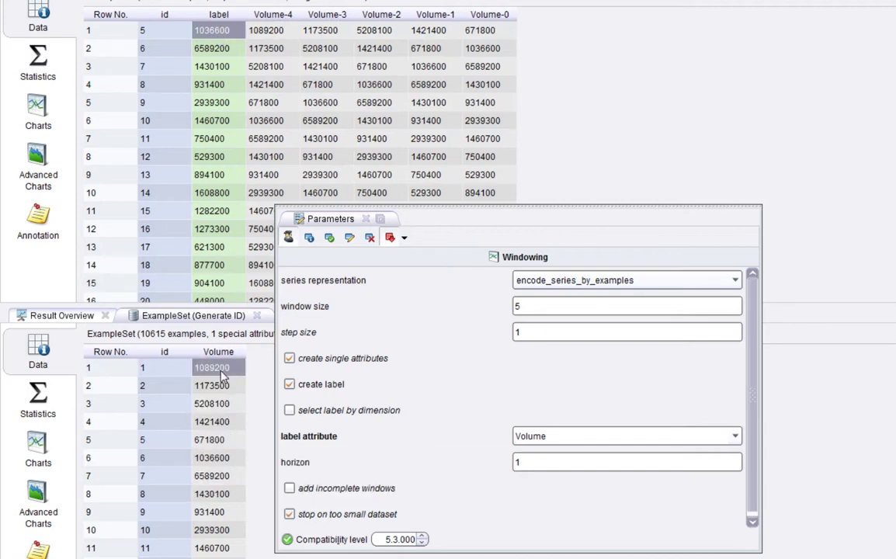
{"action": "left_click_drag", "start_coordinate": [221, 375], "coordinate": [219, 458]}
{"action": "left_click", "coordinate": [219, 461]}
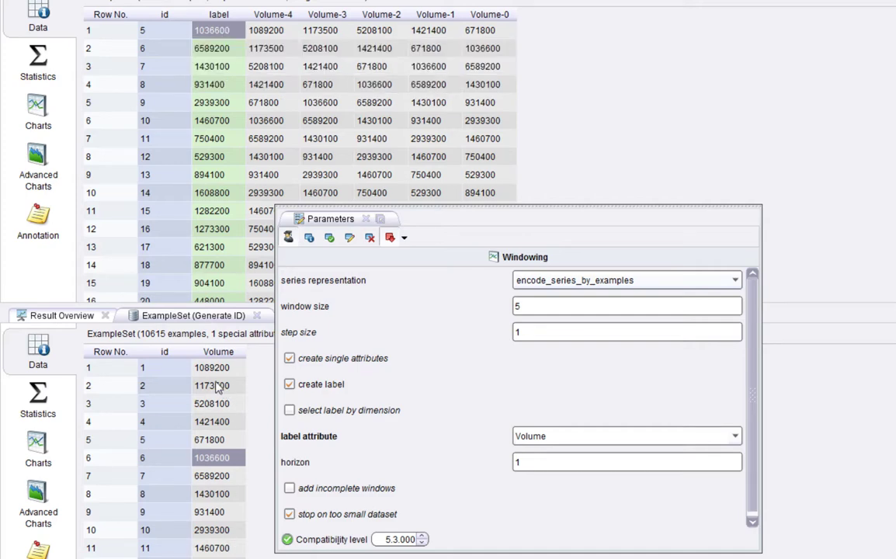
Compare original Volume rows 2 to 6 with the second windowed row, and match its label to original row 7
{"action": "left_click_drag", "start_coordinate": [217, 388], "coordinate": [198, 457]}
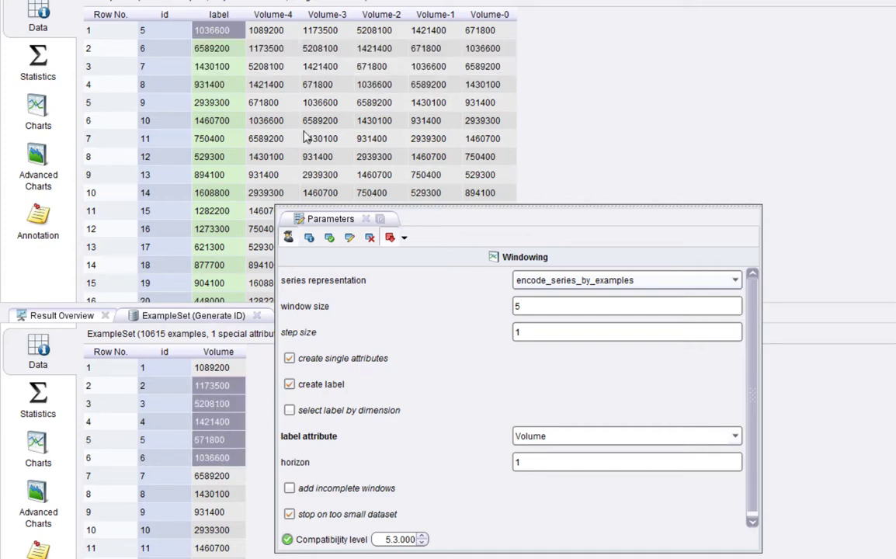
{"action": "left_click_drag", "start_coordinate": [254, 48], "coordinate": [466, 53]}
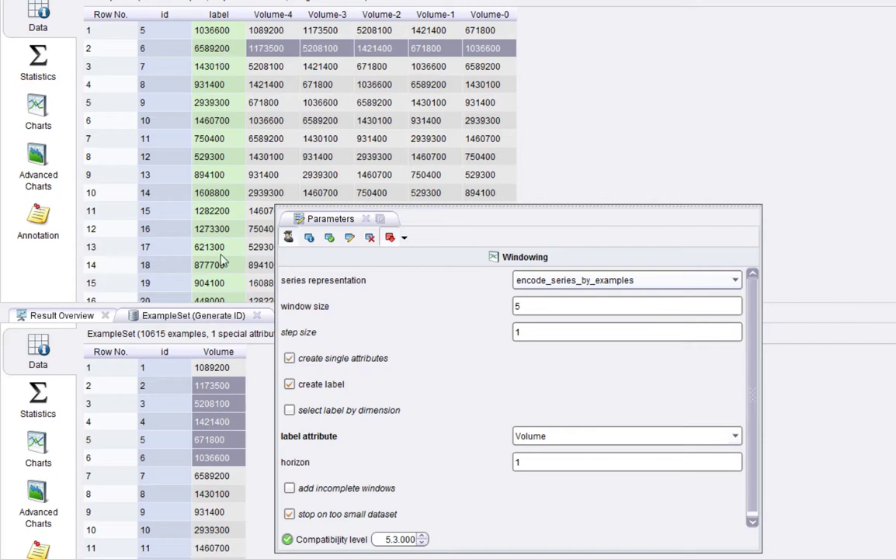
{"action": "left_click", "coordinate": [234, 476]}
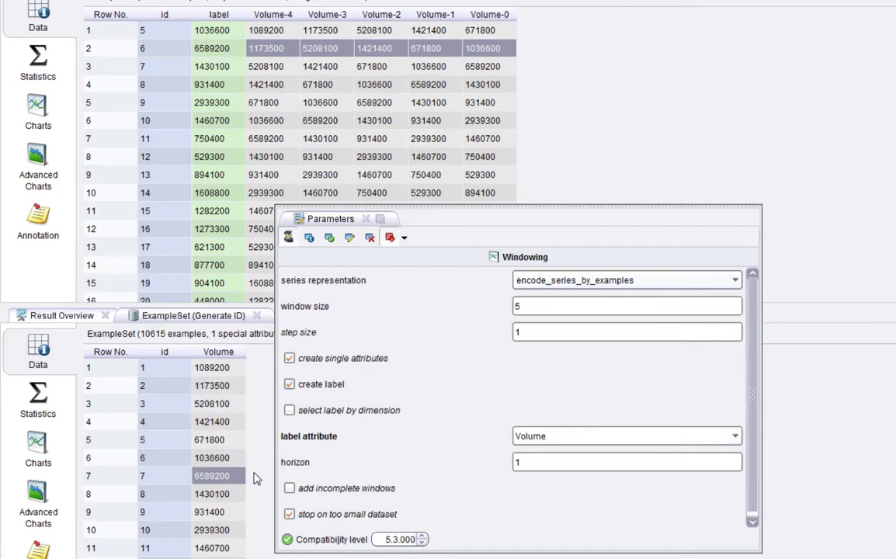
Highlight part of the third window and original Volume rows 1 to 7, and examine the first windowed row's label and five attributes
{"action": "left_click_drag", "start_coordinate": [248, 66], "coordinate": [419, 66]}
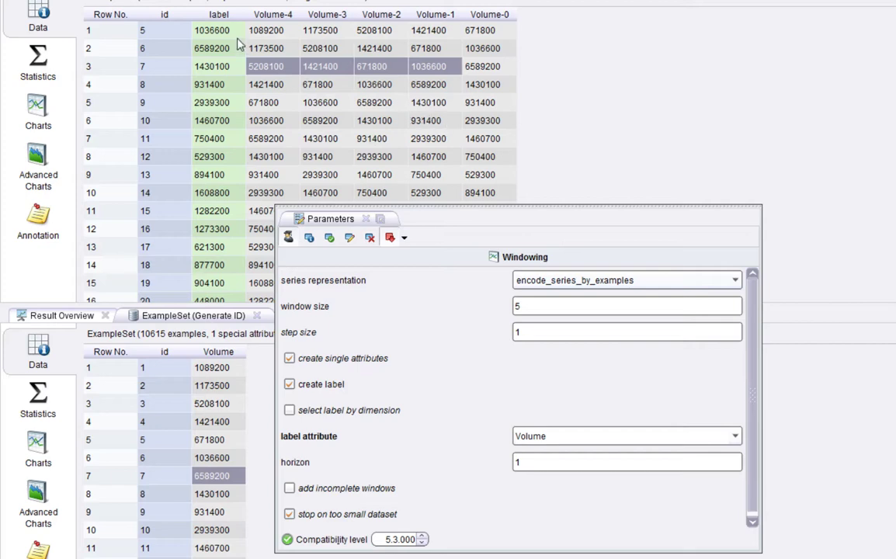
{"action": "left_click_drag", "start_coordinate": [223, 369], "coordinate": [206, 473]}
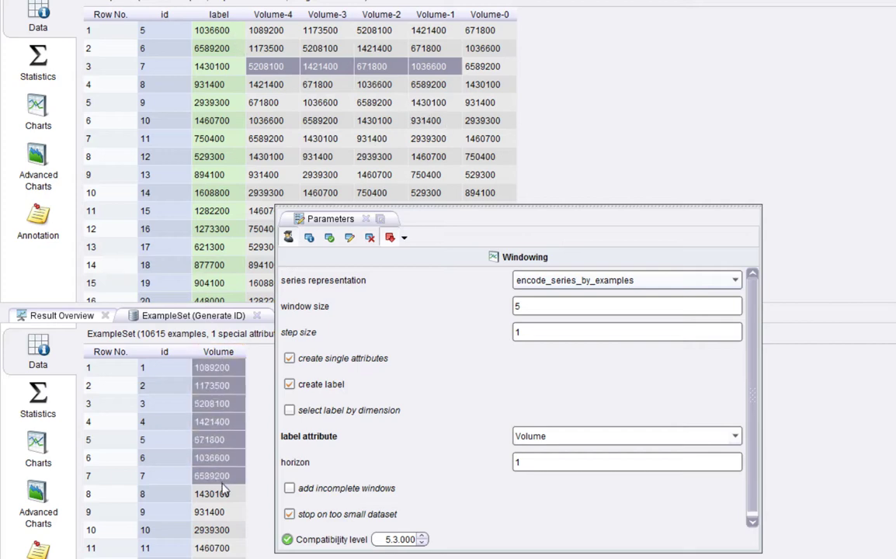
{"action": "left_click", "coordinate": [227, 34]}
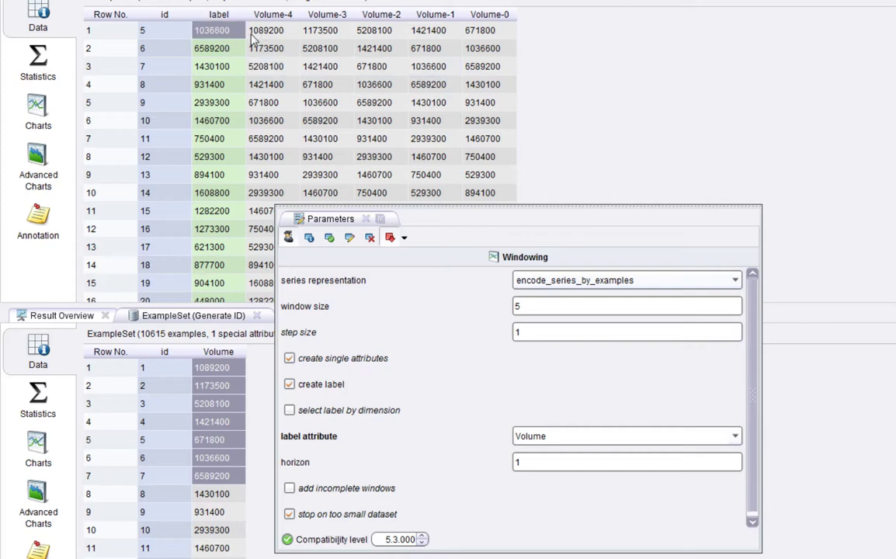
{"action": "left_click_drag", "start_coordinate": [252, 31], "coordinate": [474, 29]}
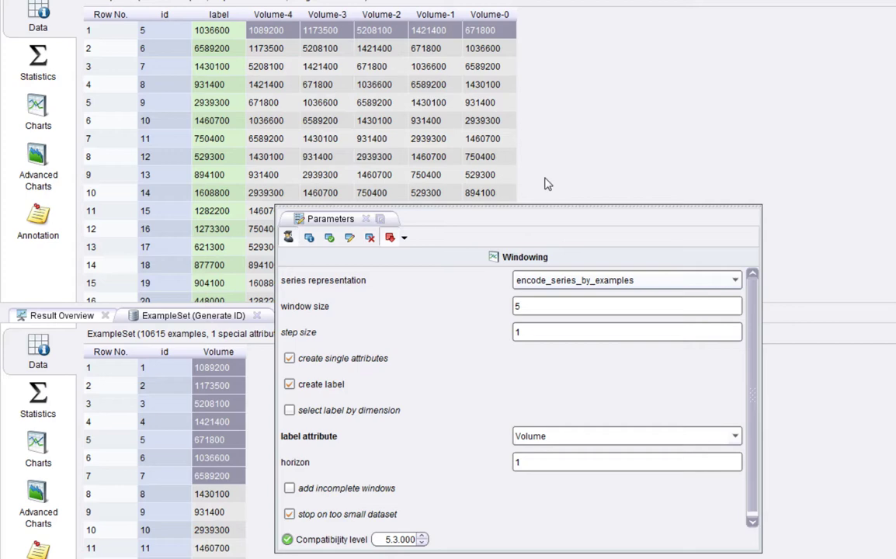
Set the Windowing operator's window size to 4, step size to 2 and horizon to 5, and rerun the process
{"action": "left_click", "coordinate": [538, 309]}
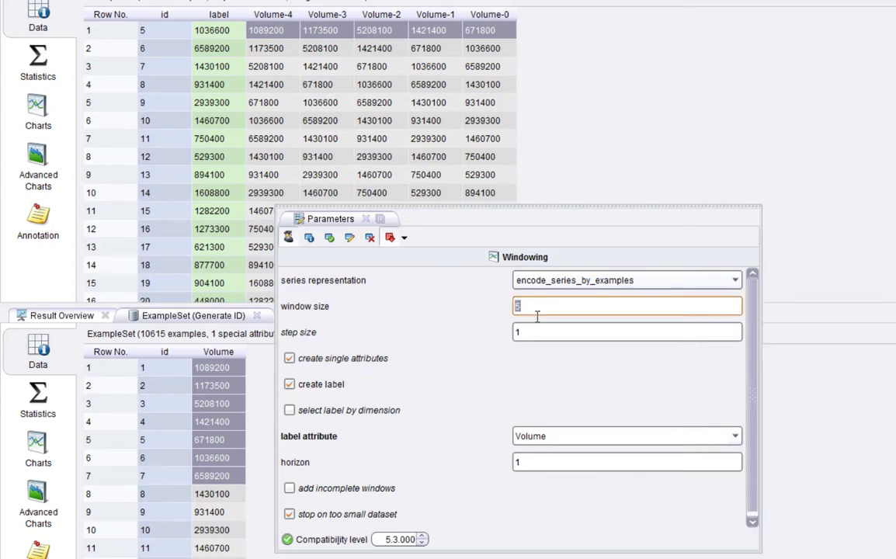
{"action": "type", "text": "4"}
{"action": "left_click", "coordinate": [531, 339]}
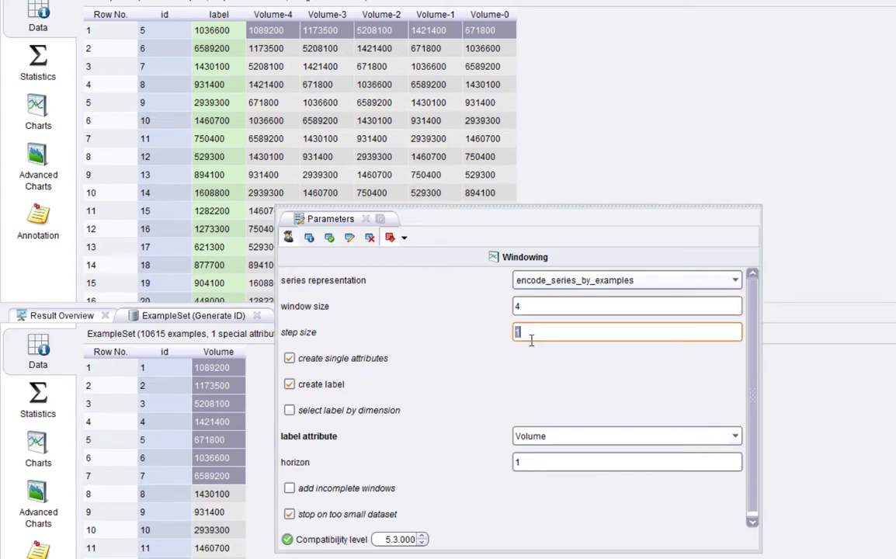
{"action": "type", "text": "2"}
{"action": "left_click", "coordinate": [534, 464]}
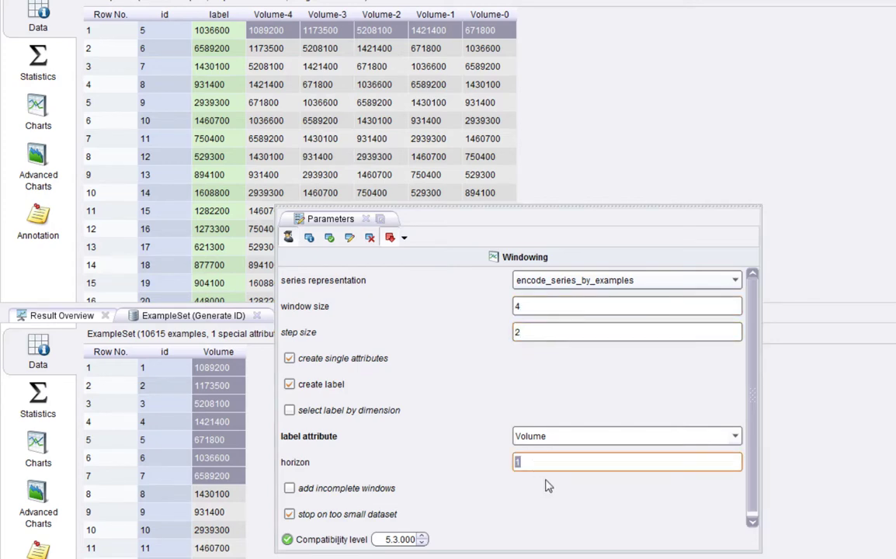
{"action": "type", "text": "5"}
{"action": "left_click", "coordinate": [547, 334]}
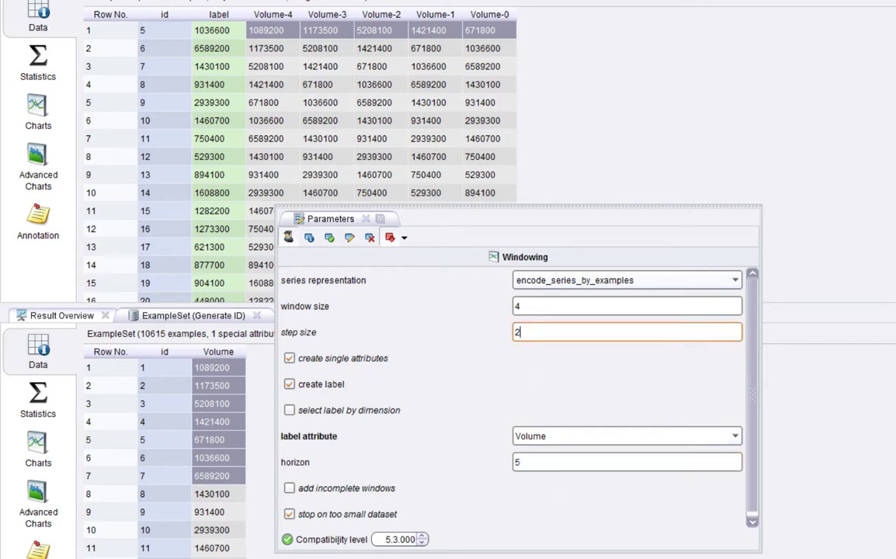
{"action": "key", "text": "Tab"}
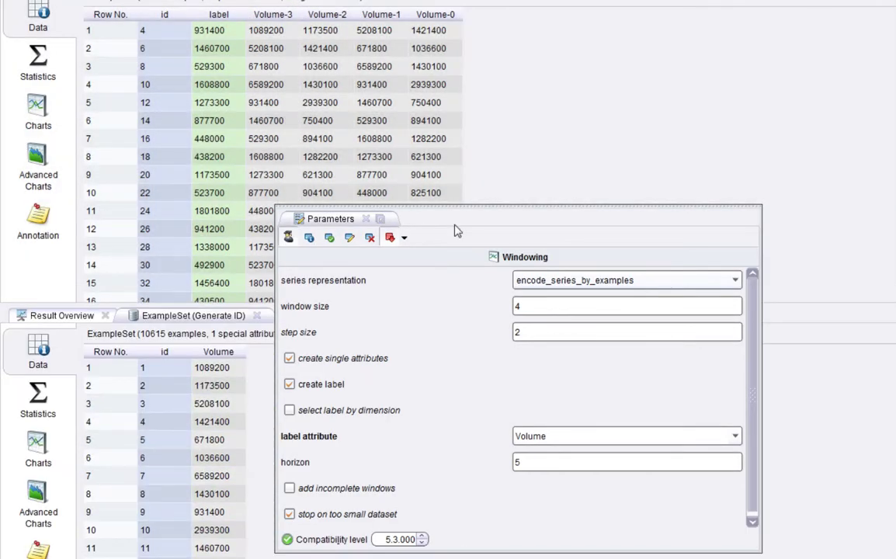
Compare original Volume rows 1 to 4 with the first windowed row, and match its label to original row 9
{"action": "left_click", "coordinate": [217, 370]}
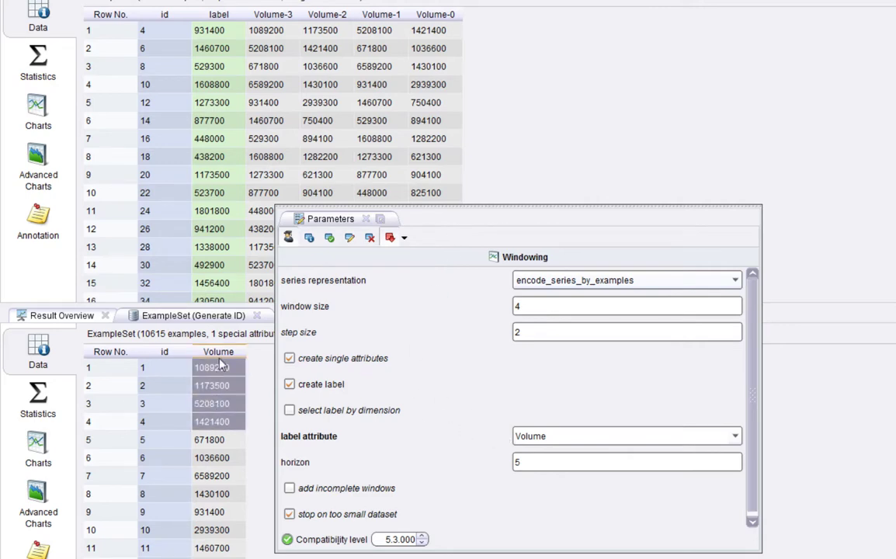
{"action": "left_click_drag", "start_coordinate": [241, 31], "coordinate": [491, 35]}
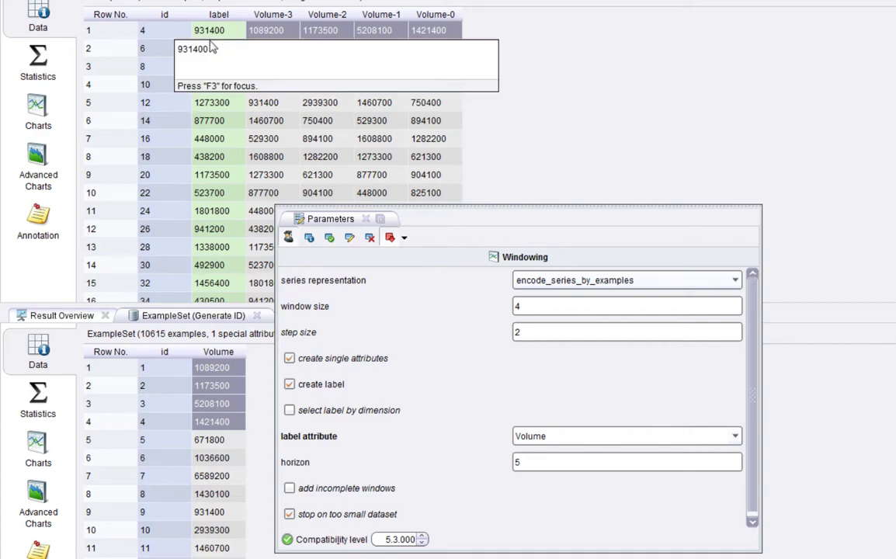
{"action": "left_click", "coordinate": [214, 30]}
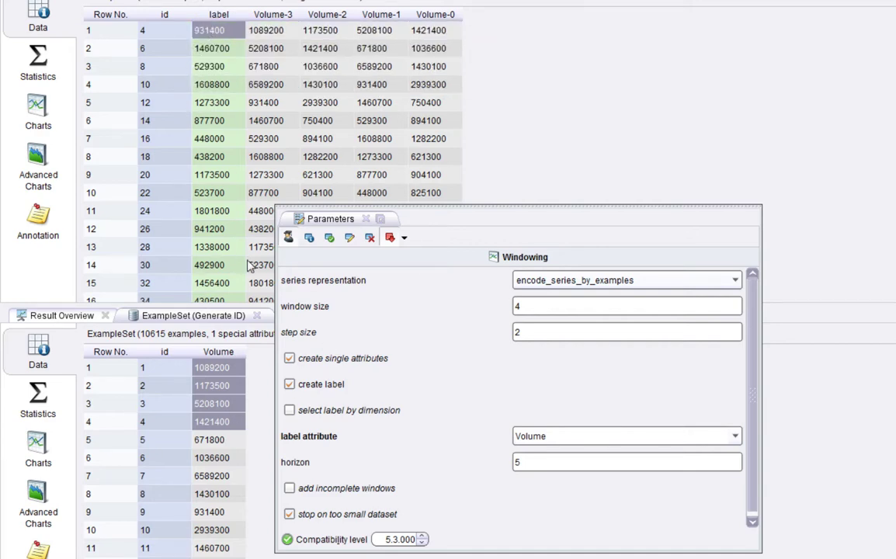
{"action": "left_click", "coordinate": [207, 516]}
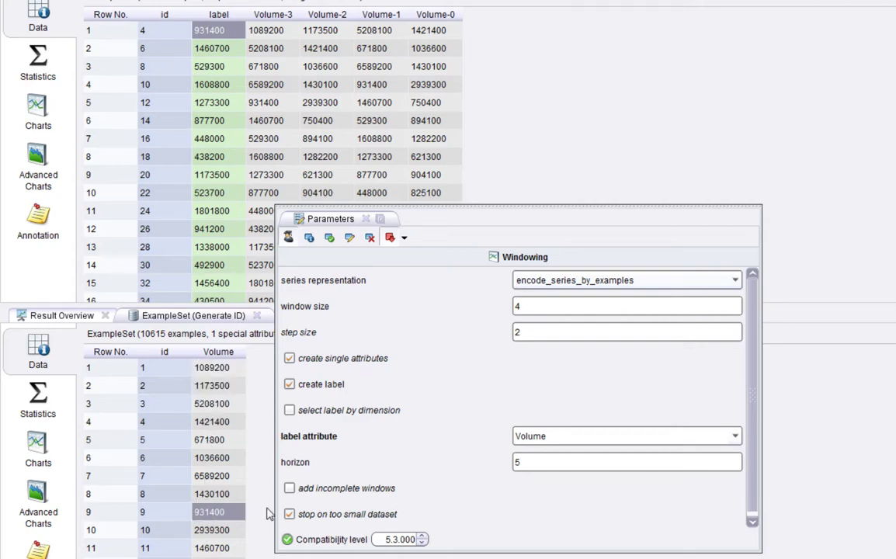
Compare the second windowed row and its label with original Volume rows 3 to 6 and 11, and revisit the first row's label and attributes
{"action": "left_click_drag", "start_coordinate": [226, 425], "coordinate": [230, 376]}
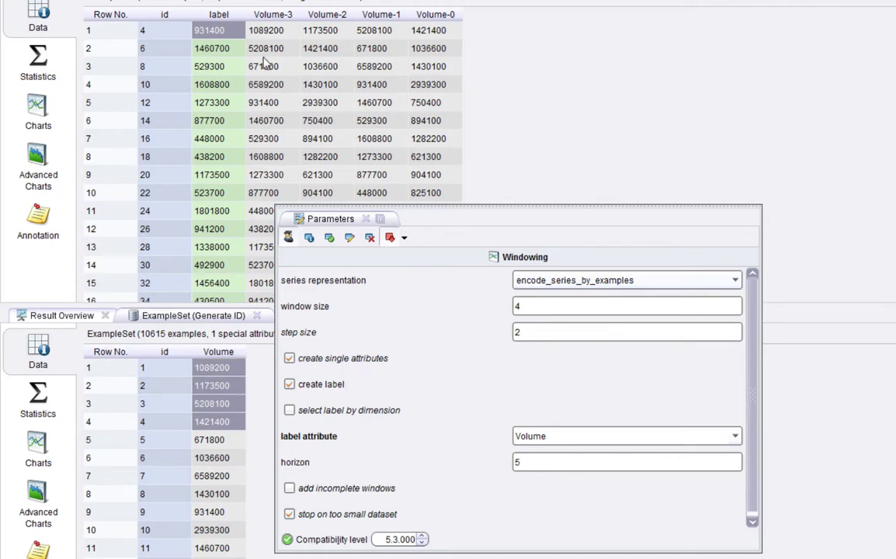
{"action": "left_click_drag", "start_coordinate": [264, 52], "coordinate": [438, 53]}
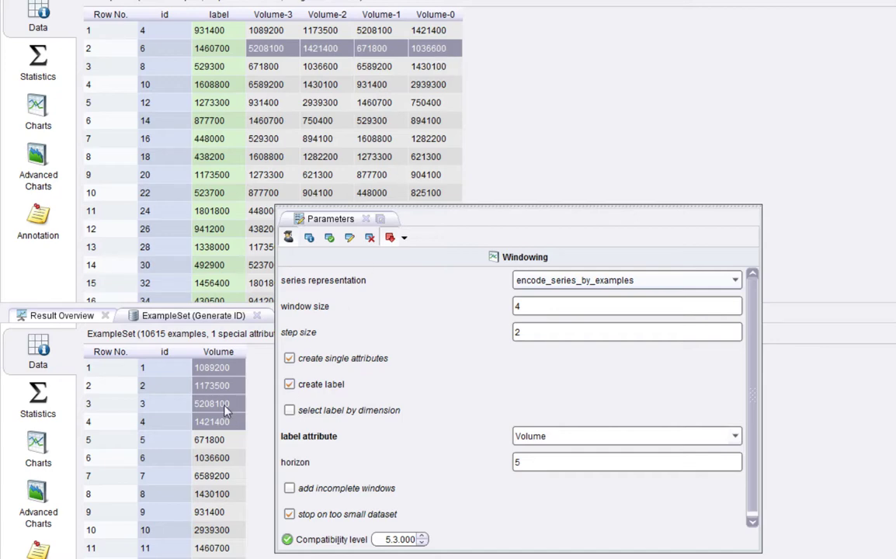
{"action": "left_click_drag", "start_coordinate": [210, 404], "coordinate": [243, 461]}
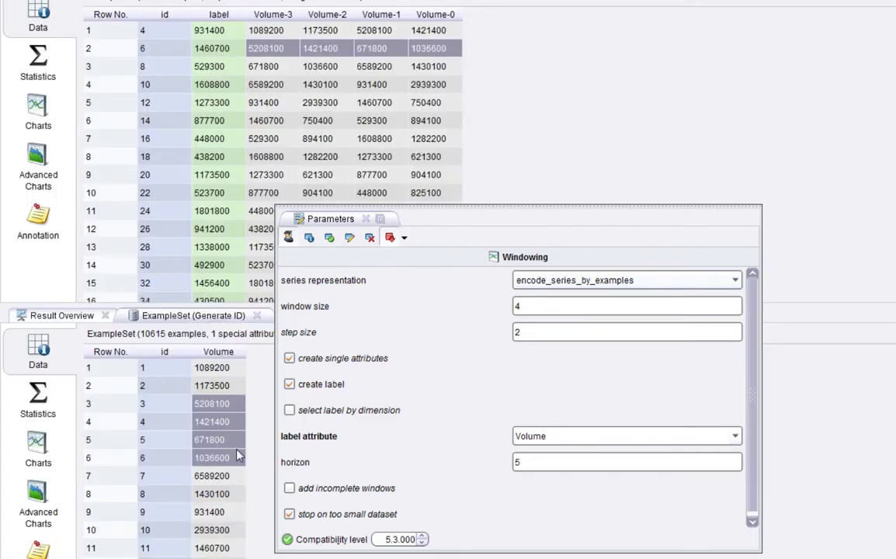
{"action": "left_click", "coordinate": [225, 548]}
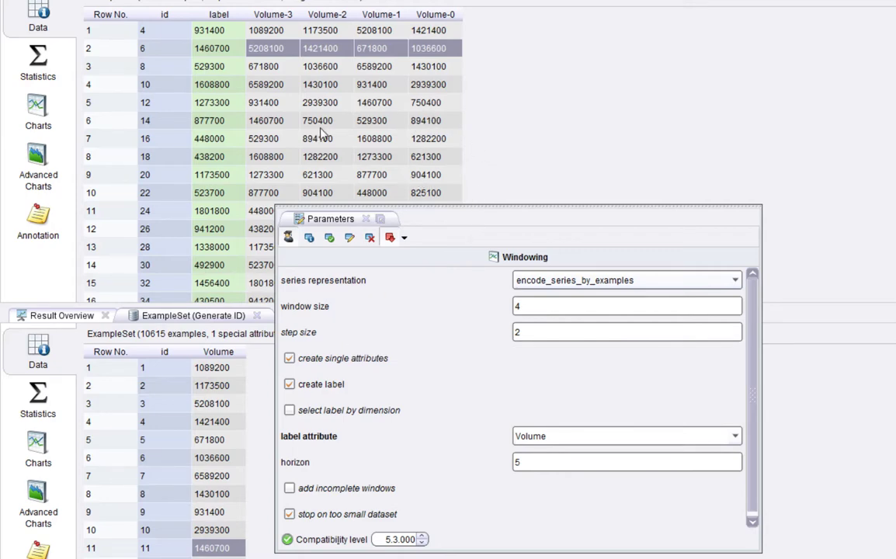
{"action": "left_click", "coordinate": [214, 33]}
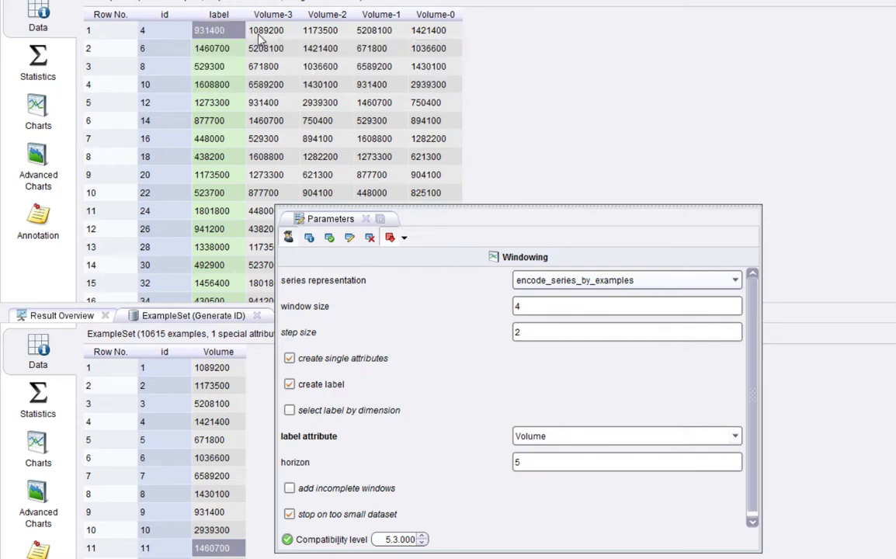
{"action": "left_click_drag", "start_coordinate": [248, 35], "coordinate": [442, 38]}
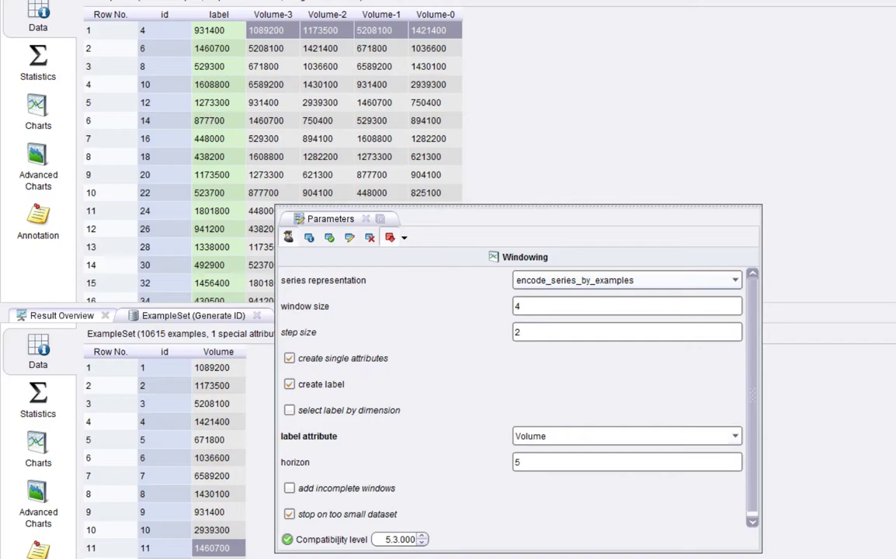
Return to the process design and add Close to the attribute subset of the Select Attributes operator
{"action": "key", "text": "F8"}
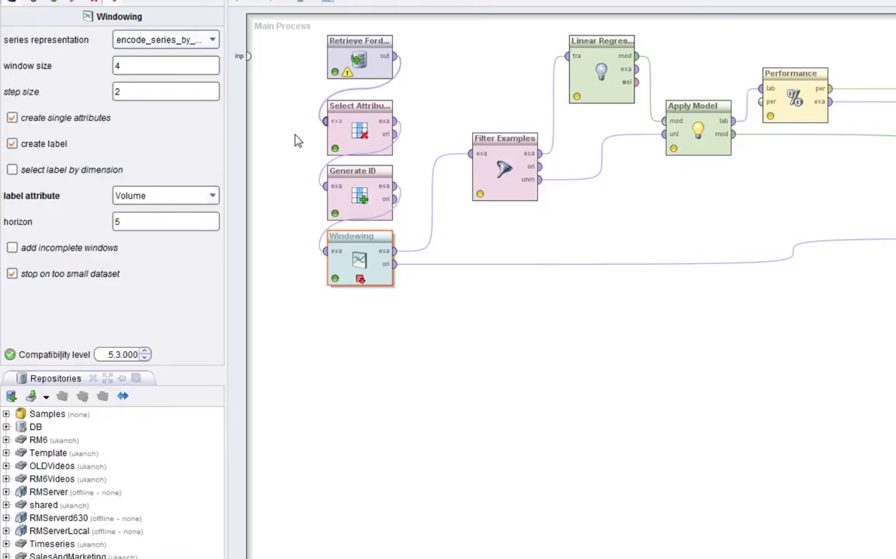
{"action": "left_click", "coordinate": [351, 146]}
{"action": "left_click", "coordinate": [128, 68]}
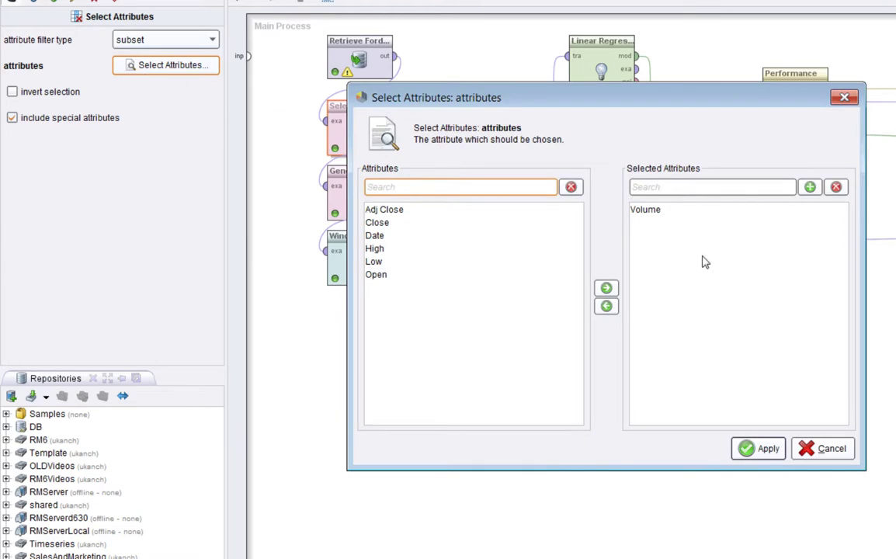
{"action": "left_click", "coordinate": [382, 223]}
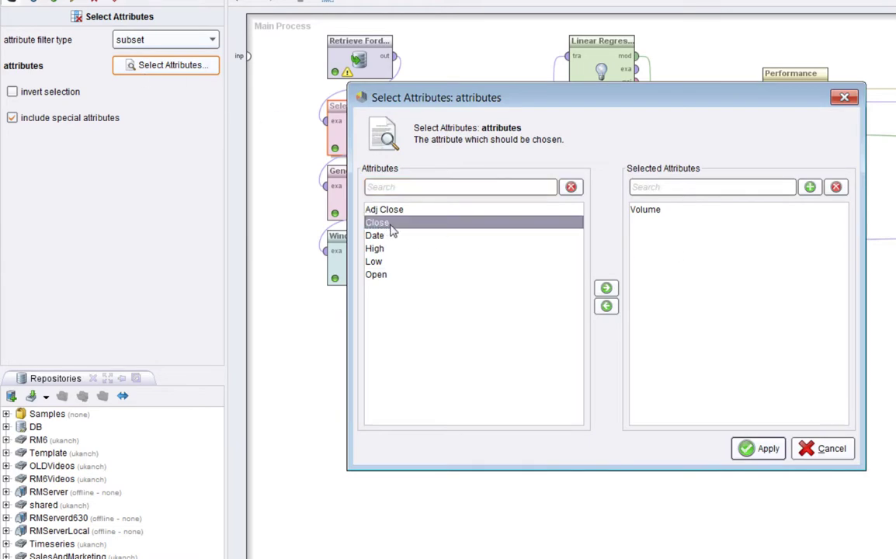
{"action": "left_click", "coordinate": [604, 289]}
{"action": "left_click", "coordinate": [764, 449]}
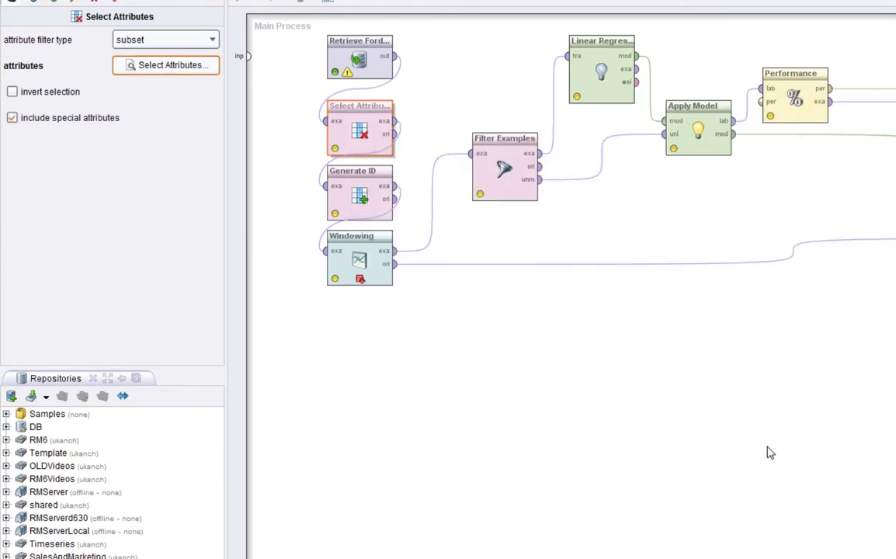
Set the Windowing operator's step size to 1 and its horizon to 1
{"action": "left_click", "coordinate": [351, 256]}
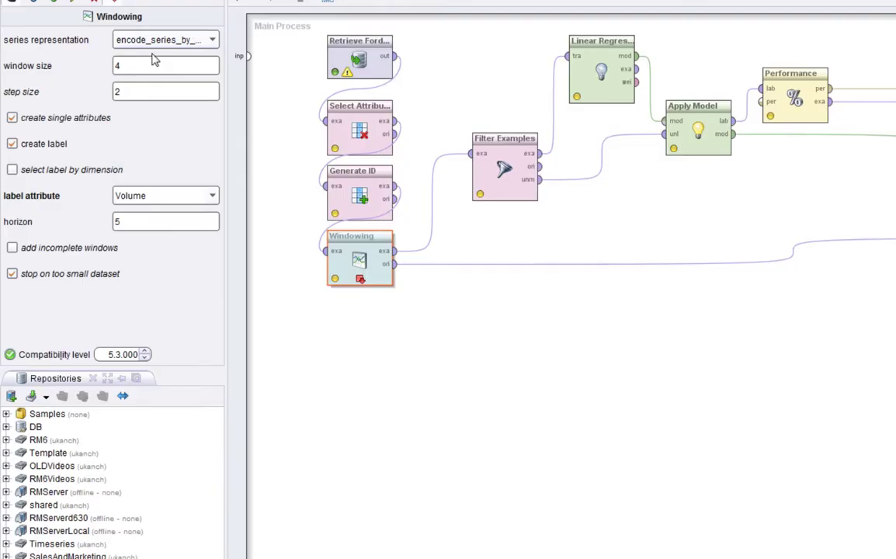
{"action": "left_click", "coordinate": [140, 98]}
{"action": "type", "text": "1"}
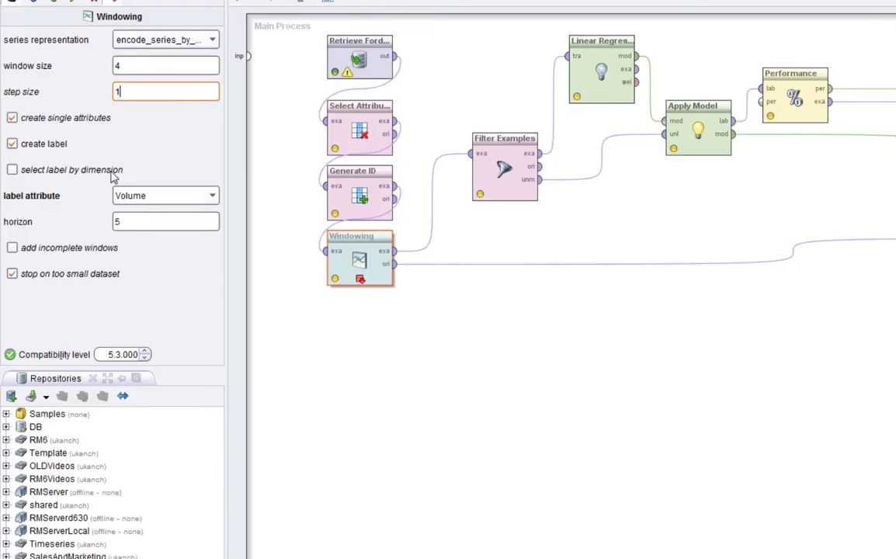
{"action": "left_click", "coordinate": [146, 224]}
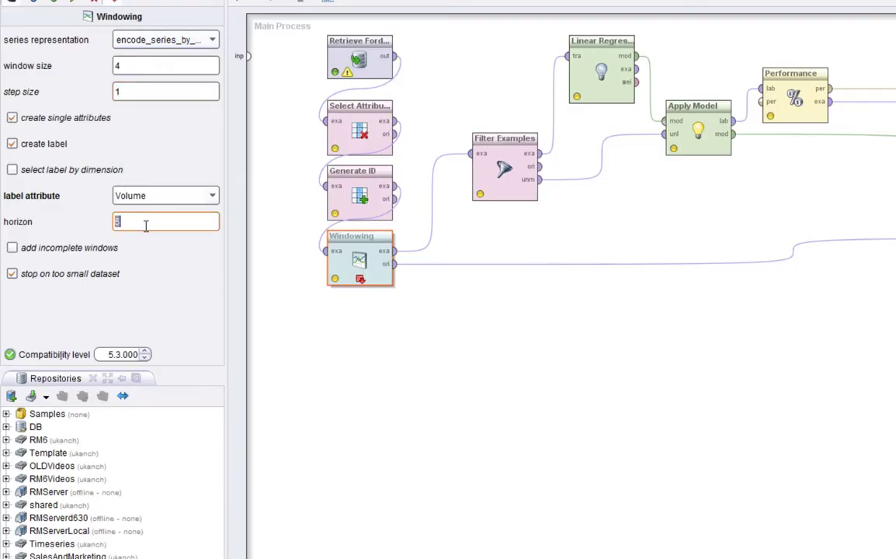
{"action": "type", "text": "1"}
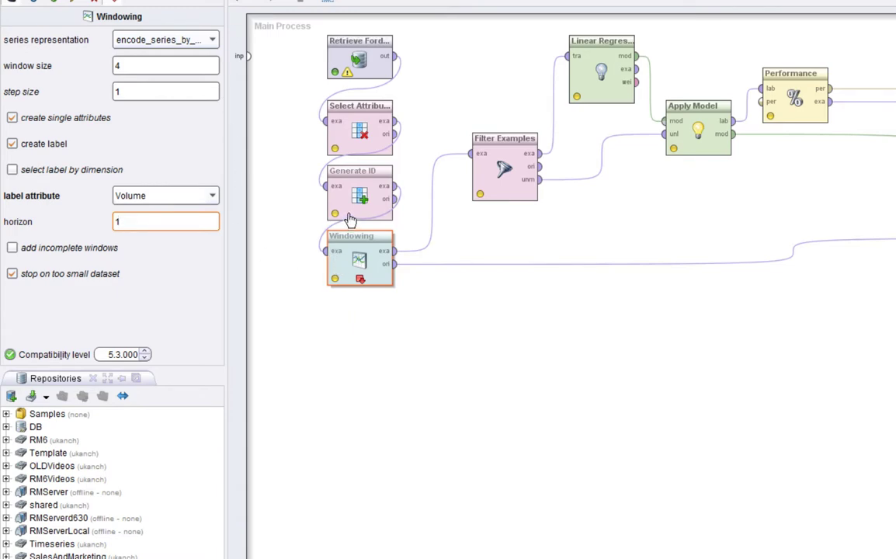
Check the attribute subset chosen in the Select Attributes operator, leave it unchanged, and rerun the process
{"action": "left_click", "coordinate": [335, 125]}
{"action": "left_click", "coordinate": [203, 66]}
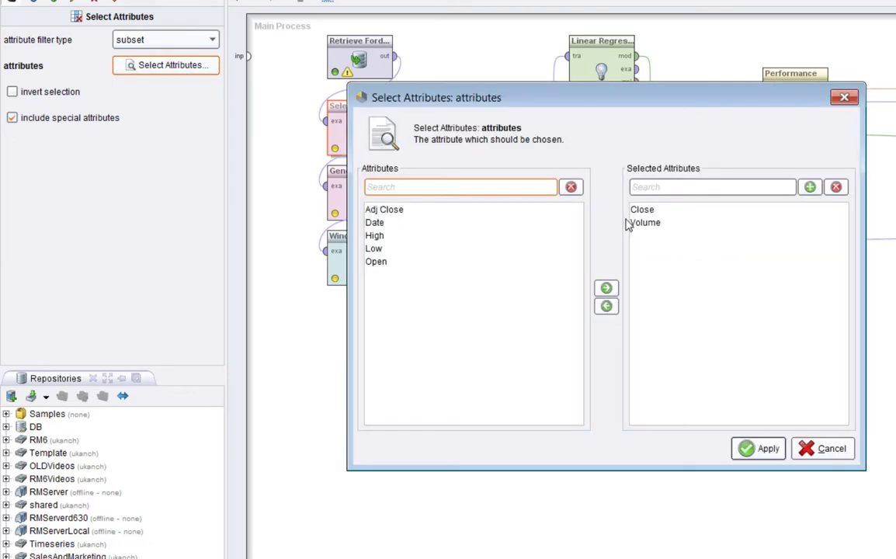
{"action": "left_click", "coordinate": [823, 448]}
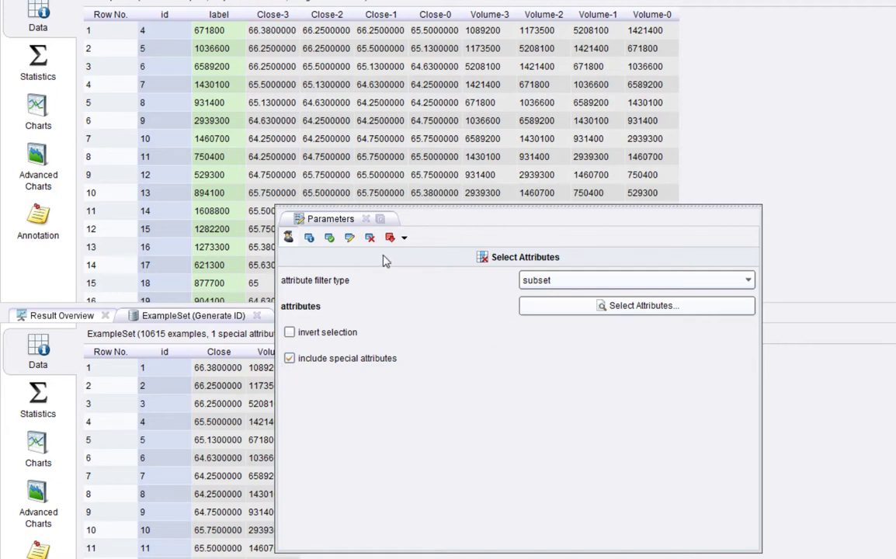
Move the parameters window aside and compare Close and Volume in original rows 1 to 4 with the attributes of the first windowed row
{"action": "left_click_drag", "start_coordinate": [448, 216], "coordinate": [482, 217]}
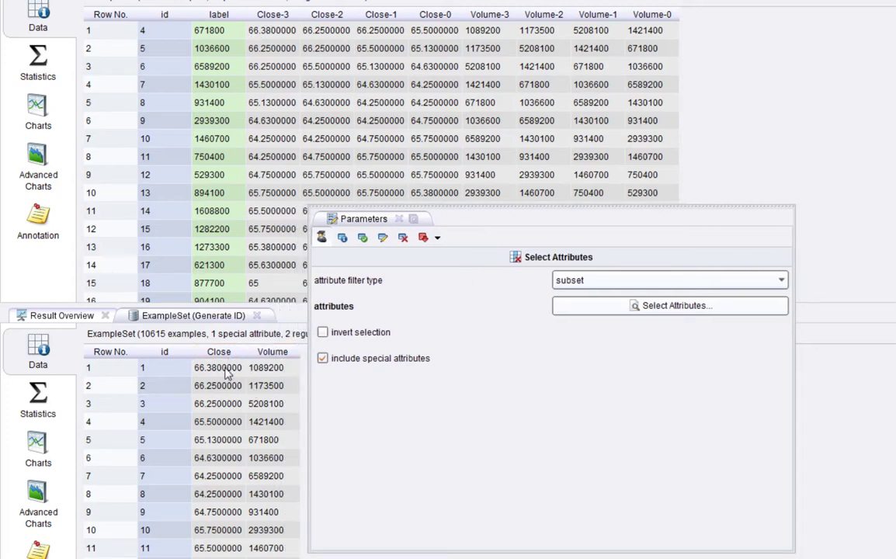
{"action": "left_click_drag", "start_coordinate": [216, 368], "coordinate": [251, 422]}
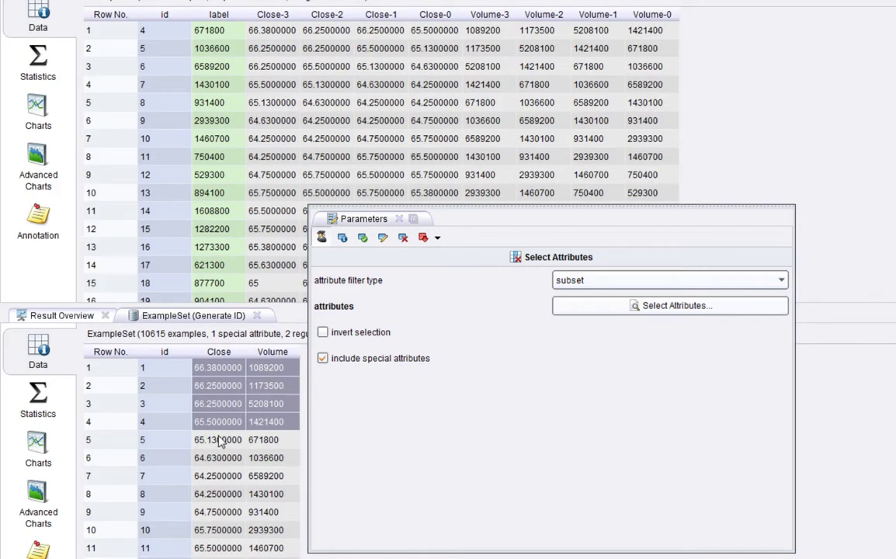
{"action": "left_click_drag", "start_coordinate": [278, 39], "coordinate": [651, 27]}
{"action": "left_click", "coordinate": [651, 30]}
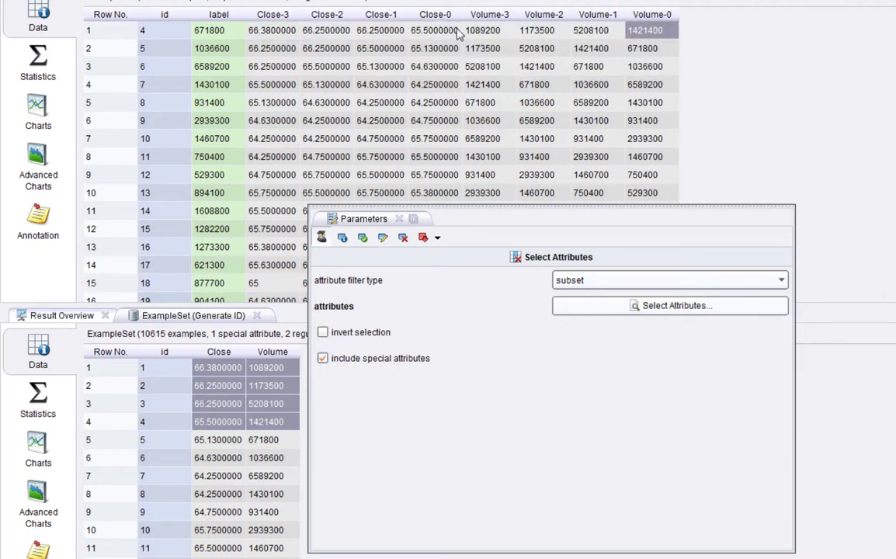
{"action": "left_click", "coordinate": [534, 34], "text": "shift"}
{"action": "left_click_drag", "start_coordinate": [534, 34], "coordinate": [285, 31]}
{"action": "left_click_drag", "start_coordinate": [439, 30], "coordinate": [644, 29]}
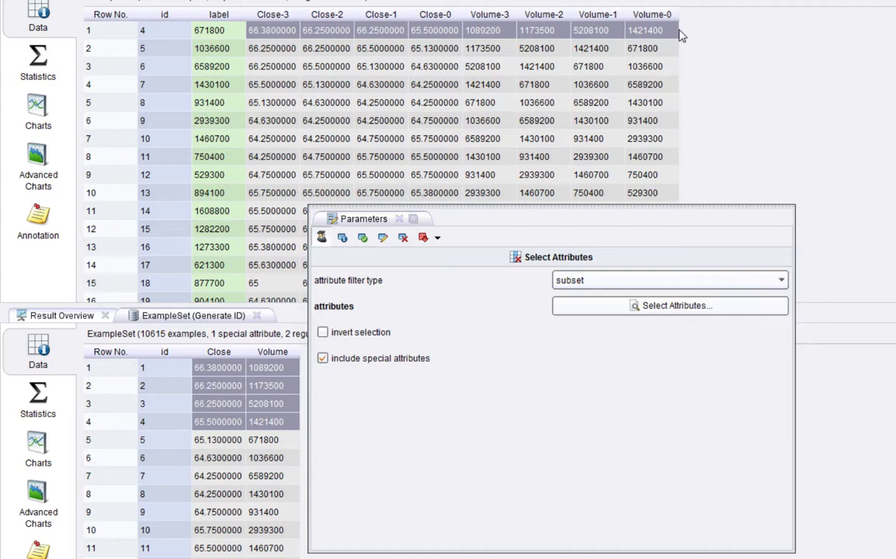
Compare the first windowed row's label with Volume in original row 5, and recheck the four original rows forming its window
{"action": "left_click", "coordinate": [218, 31]}
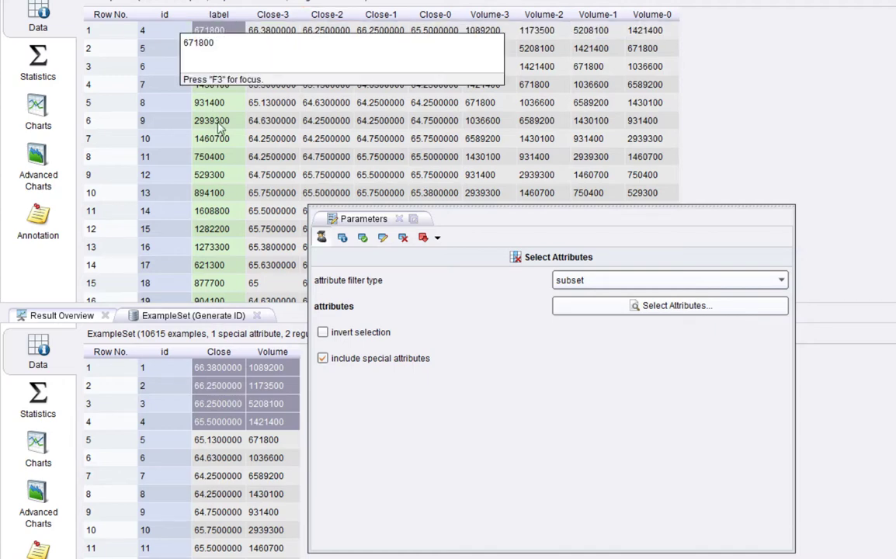
{"action": "left_click", "coordinate": [264, 441]}
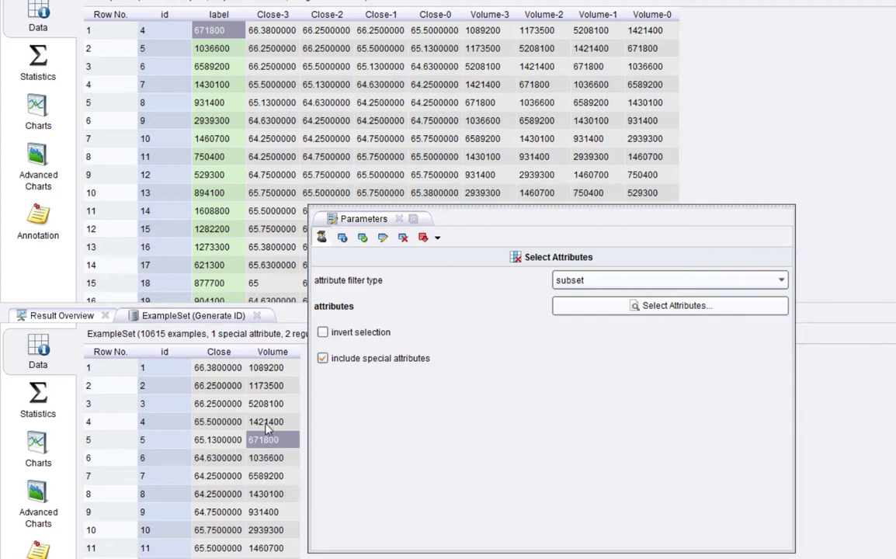
{"action": "left_click_drag", "start_coordinate": [265, 425], "coordinate": [258, 330]}
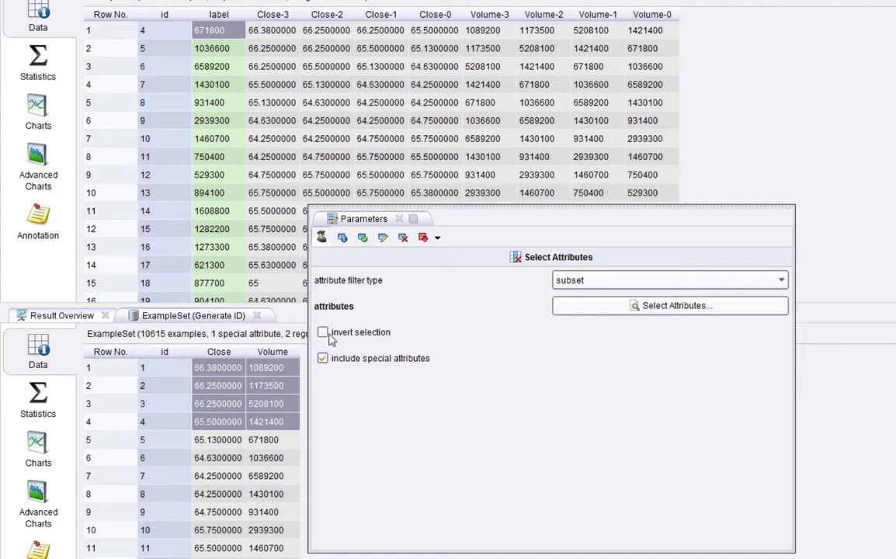
{"action": "left_click", "coordinate": [268, 439]}
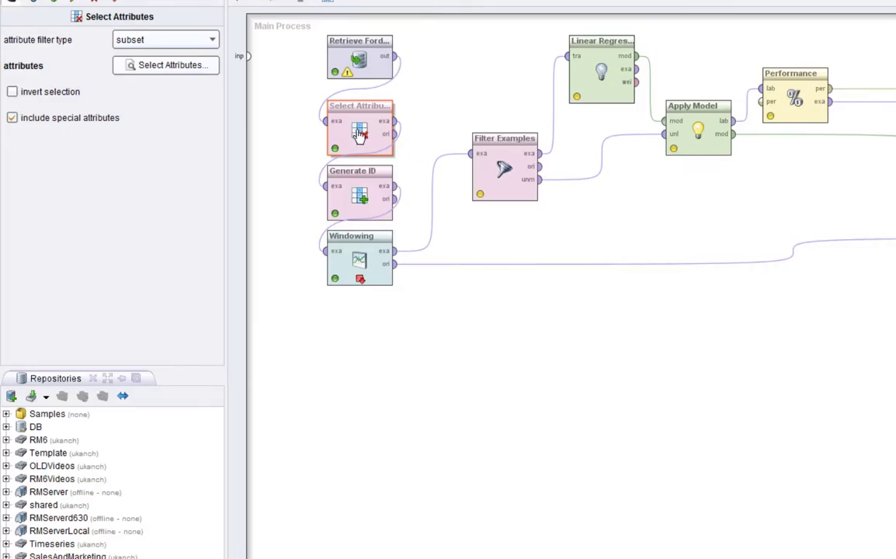
Remove Close from the Select Attributes operator's attribute subset, keeping only Volume
{"action": "right_click", "coordinate": [278, 165]}
{"action": "left_click", "coordinate": [129, 116]}
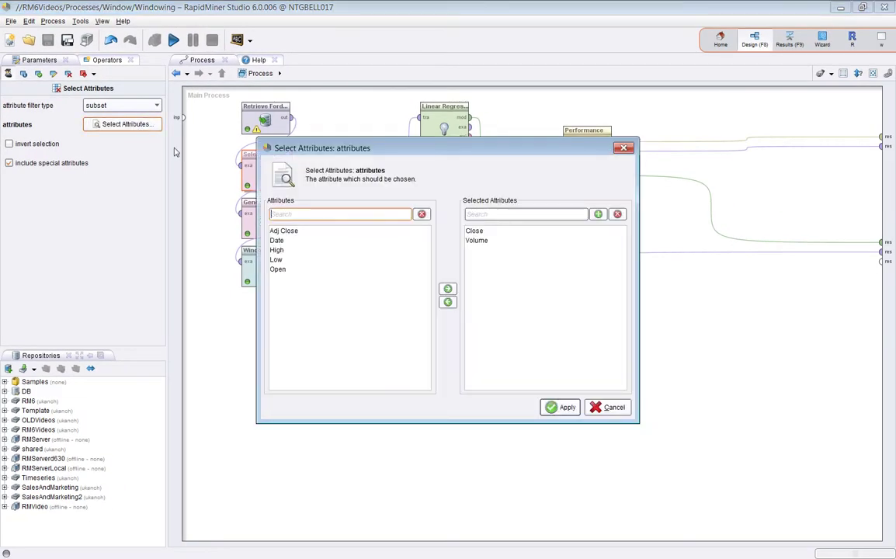
{"action": "left_click", "coordinate": [477, 241]}
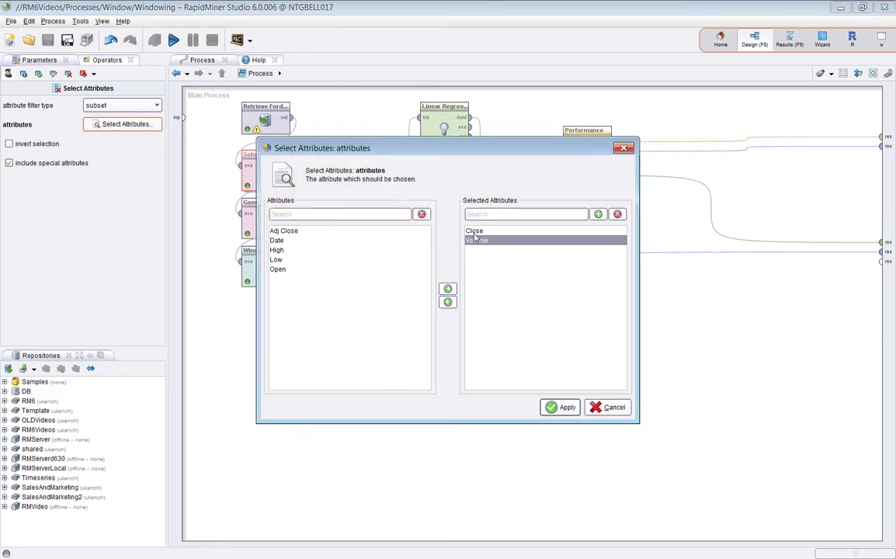
{"action": "left_click_drag", "start_coordinate": [474, 233], "coordinate": [403, 273]}
{"action": "left_click", "coordinate": [561, 406]}
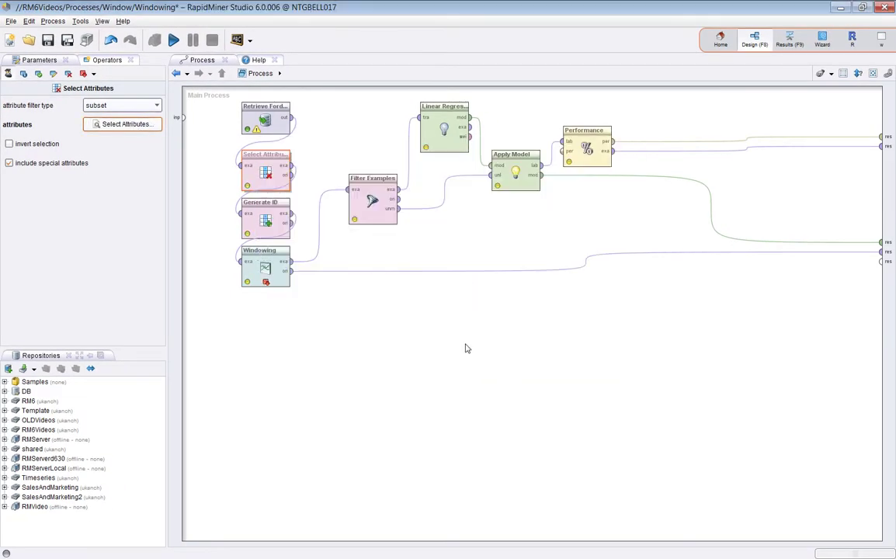
Remove the breakpoint after the Windowing operator and set its window size to 15
{"action": "right_click", "coordinate": [270, 272]}
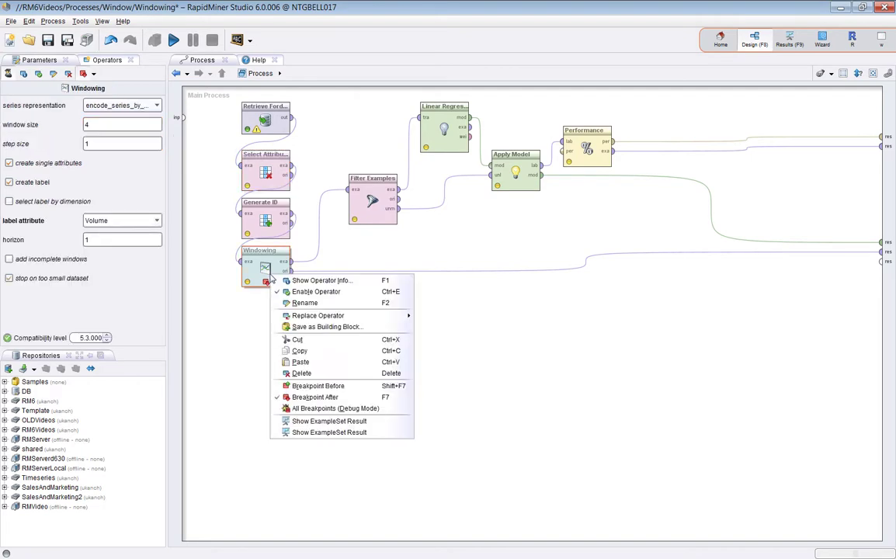
{"action": "left_click", "coordinate": [339, 398]}
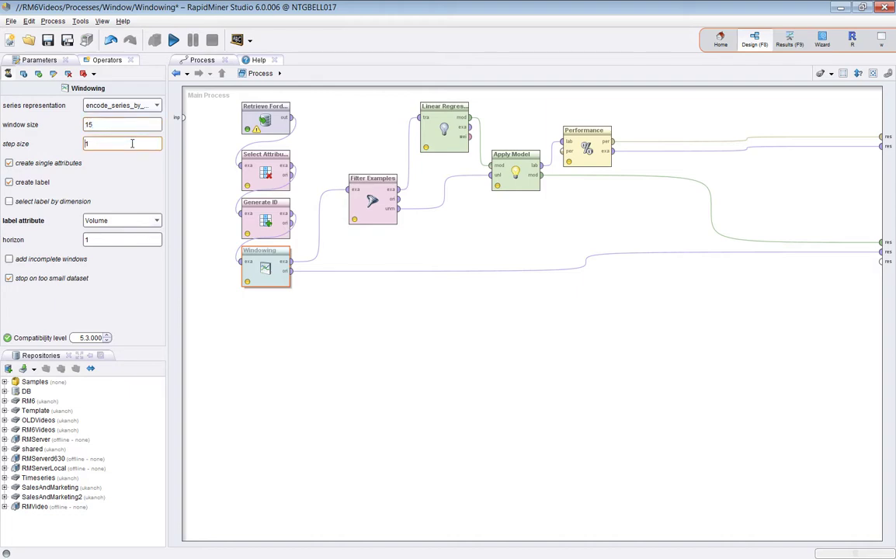
Review the Filter Examples condition id < 9000 that separates training from test examples, and leave it unchanged
{"action": "left_click", "coordinate": [374, 204]}
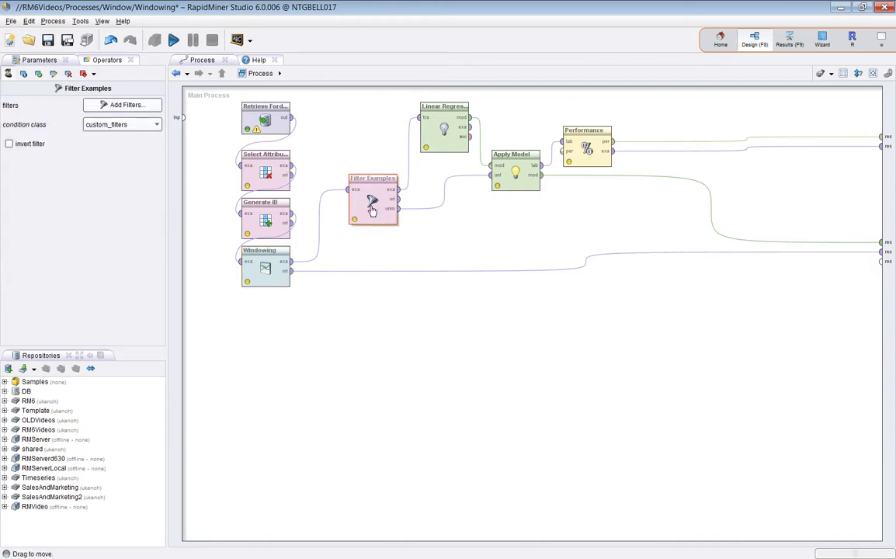
{"action": "left_click", "coordinate": [289, 261]}
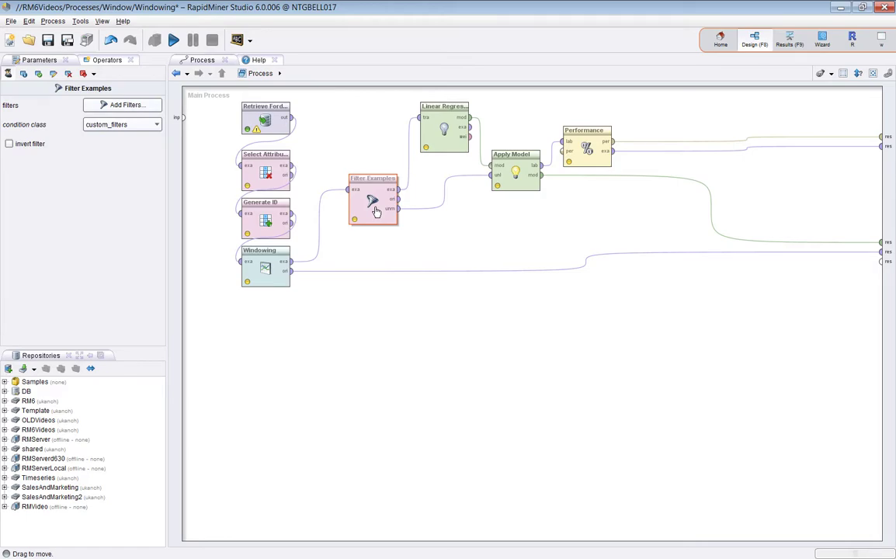
{"action": "left_click", "coordinate": [122, 104]}
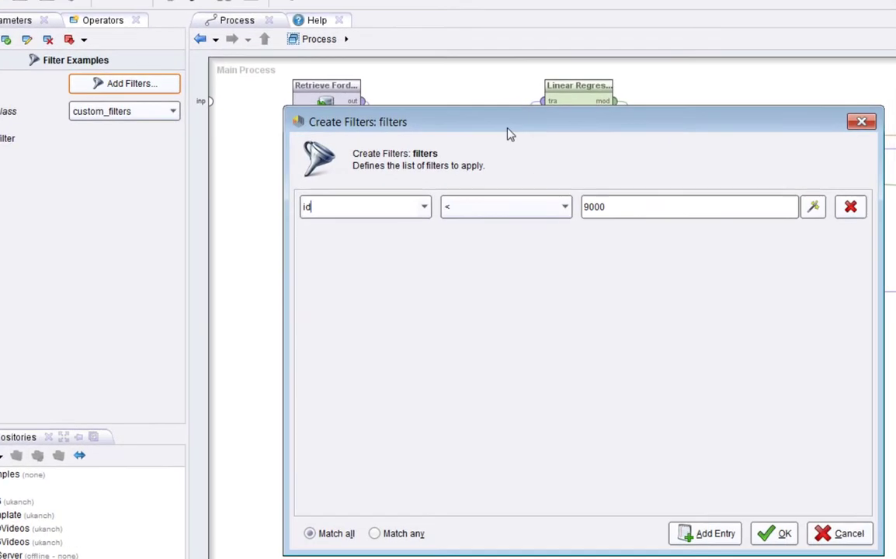
{"action": "left_click_drag", "start_coordinate": [508, 125], "coordinate": [703, 125]}
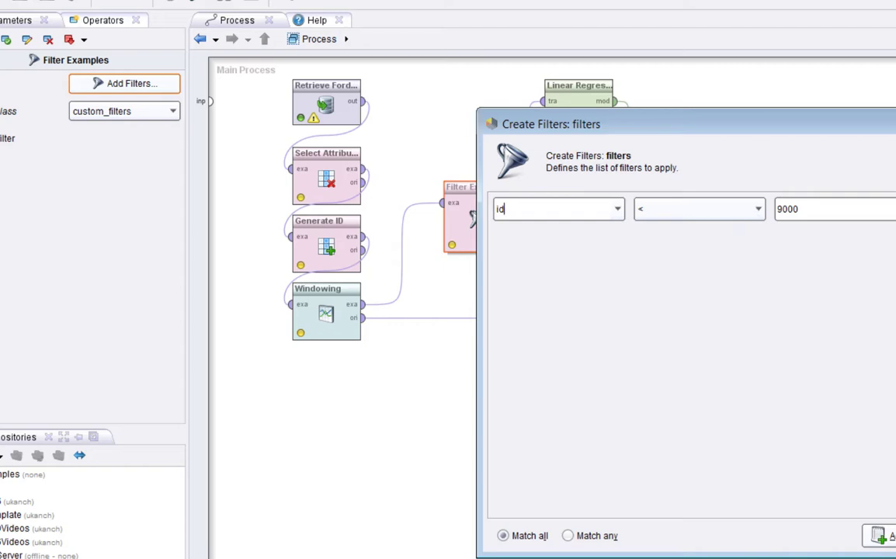
{"action": "key", "text": "Return"}
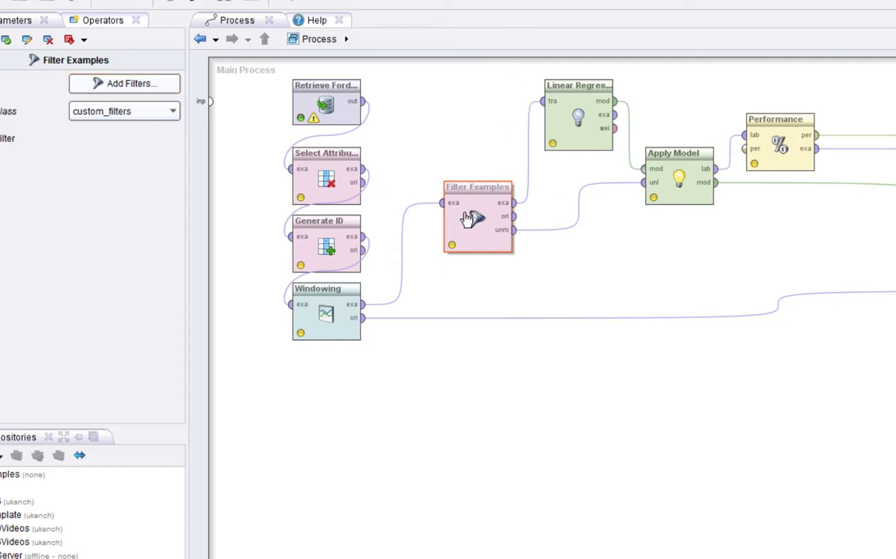
Review the Linear Regression, Apply Model and Performance operators, and run the process
{"action": "left_click", "coordinate": [578, 112]}
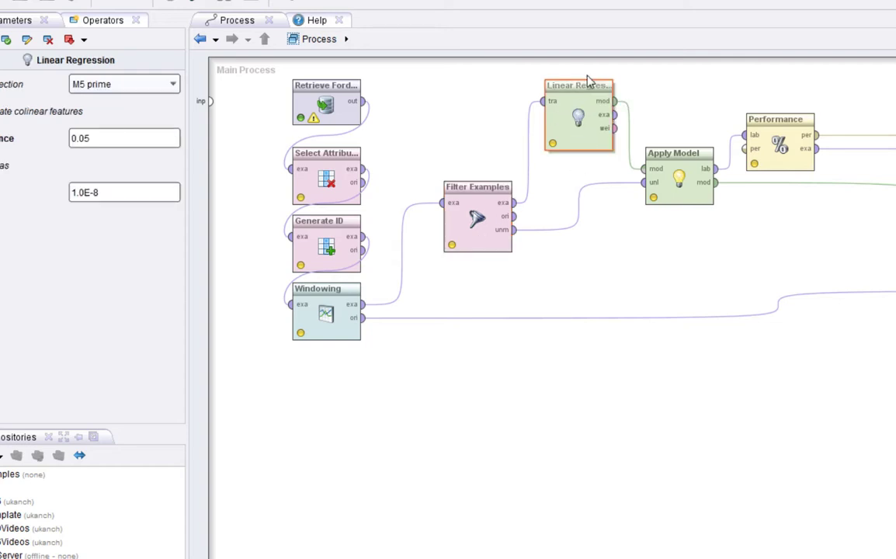
{"action": "left_click", "coordinate": [676, 177]}
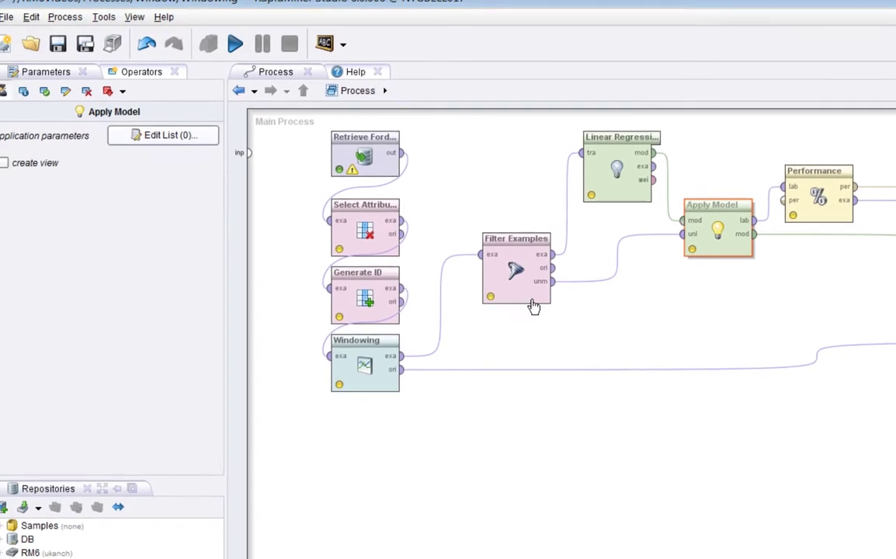
{"action": "left_click", "coordinate": [815, 216]}
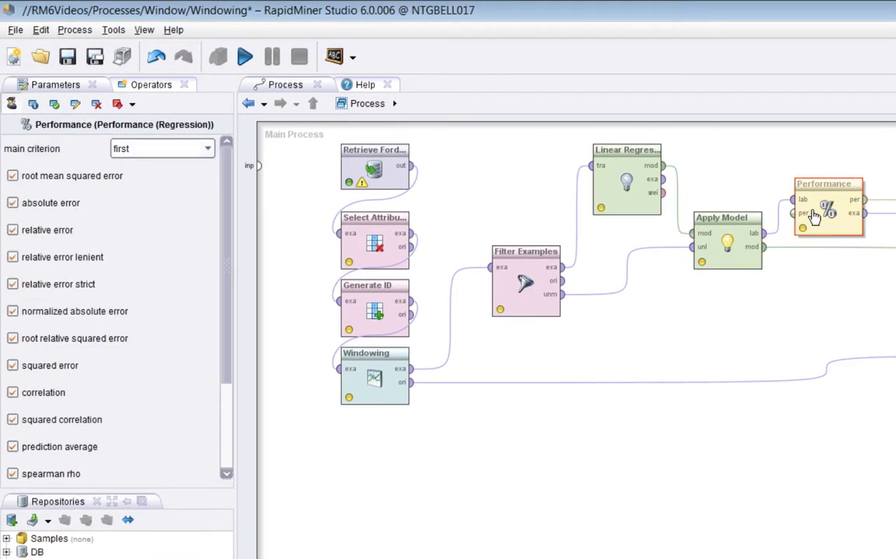
{"action": "left_click", "coordinate": [247, 58]}
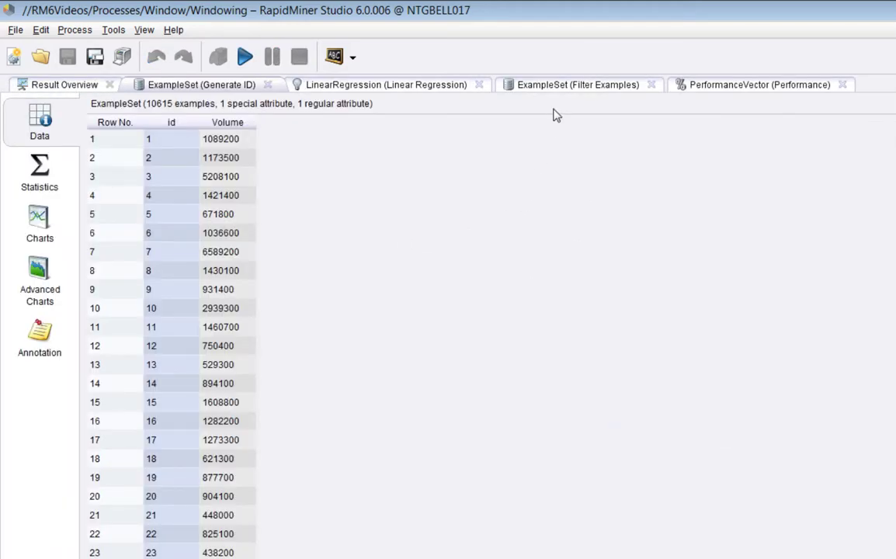
Sort the Linear Regression coefficient table by significance code in descending order, widen its Attribute column, and examine the most significant attributes
{"action": "left_click", "coordinate": [423, 87]}
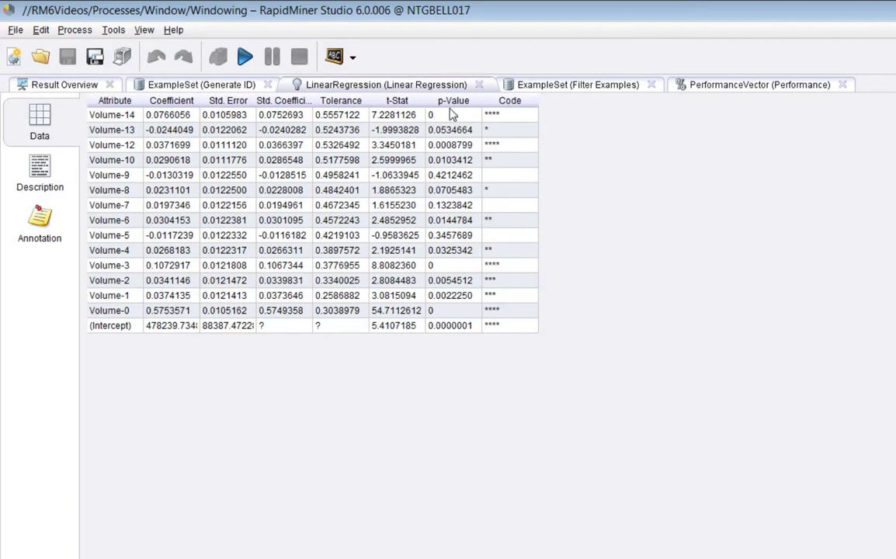
{"action": "left_click", "coordinate": [510, 101]}
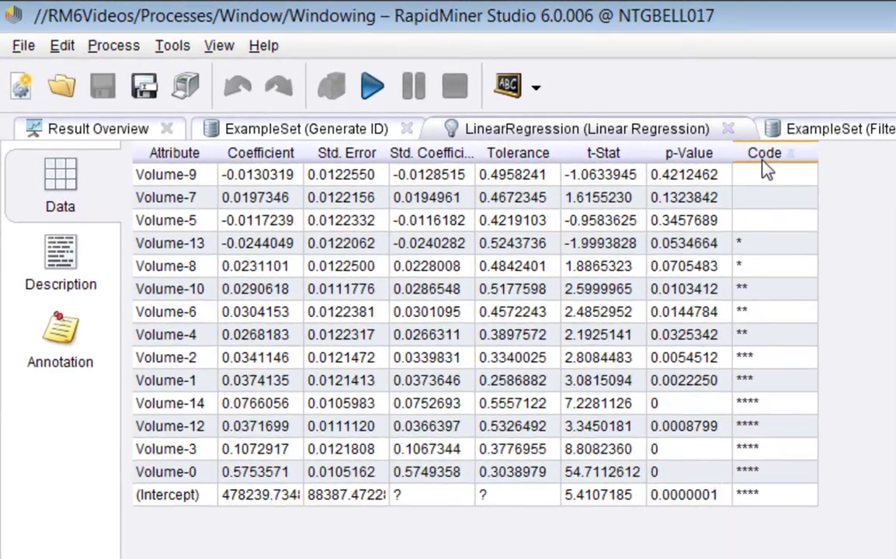
{"action": "left_click", "coordinate": [763, 159]}
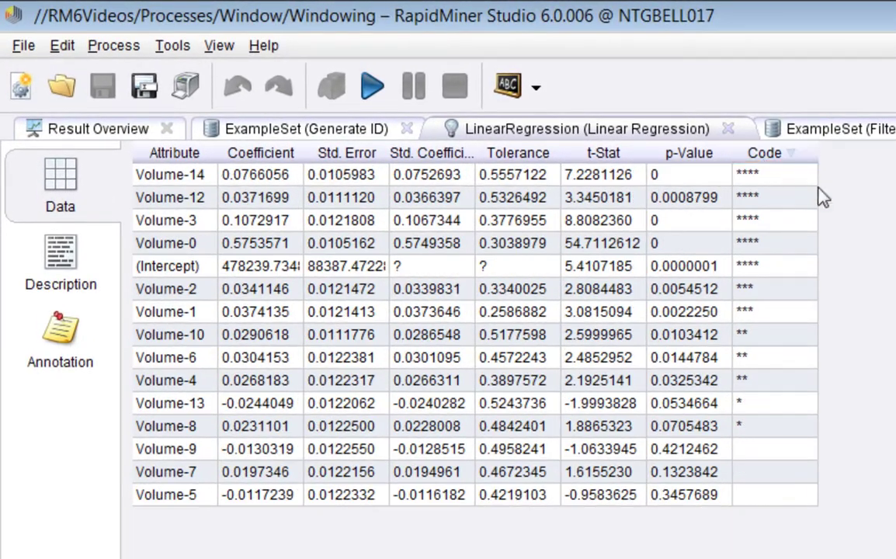
{"action": "left_click_drag", "start_coordinate": [220, 155], "coordinate": [254, 158]}
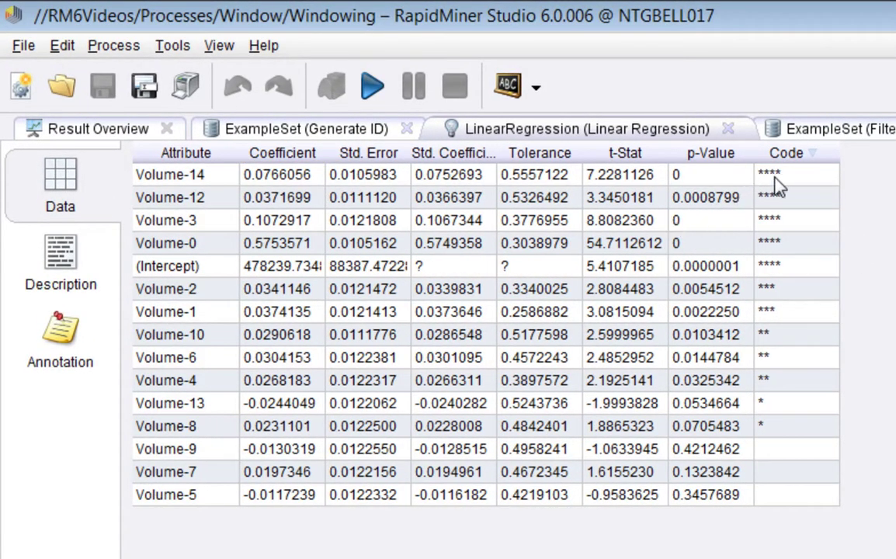
{"action": "left_click_drag", "start_coordinate": [774, 177], "coordinate": [774, 281]}
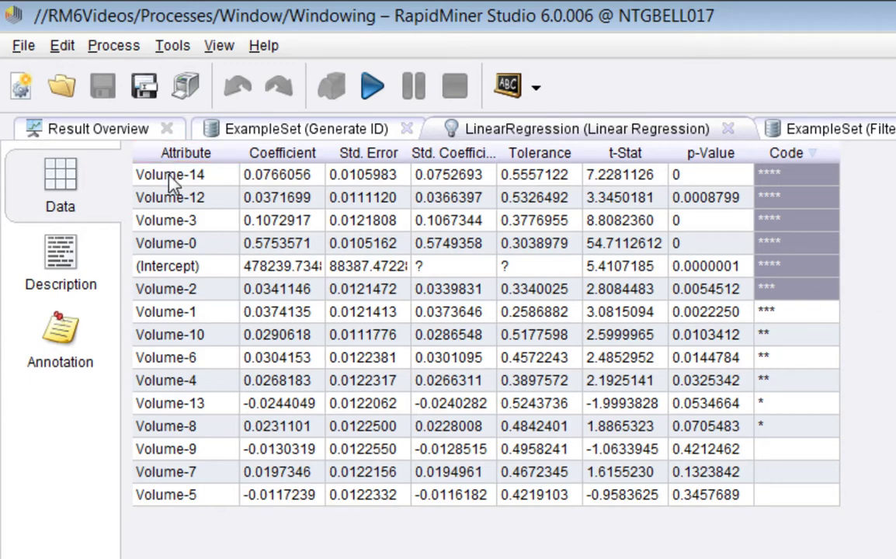
Read the Linear Regression formula in the model description and check the correlation criterion of the performance vector
{"action": "left_click", "coordinate": [51, 273]}
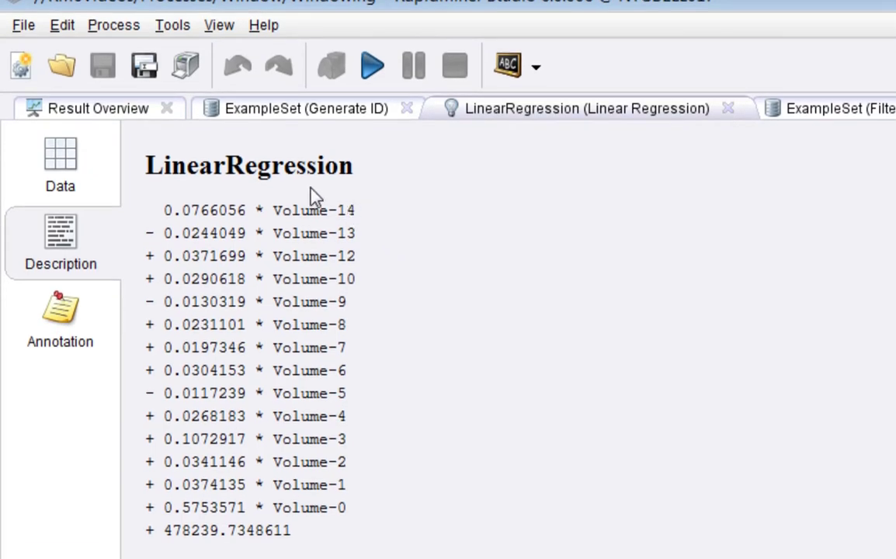
{"action": "left_click", "coordinate": [77, 177]}
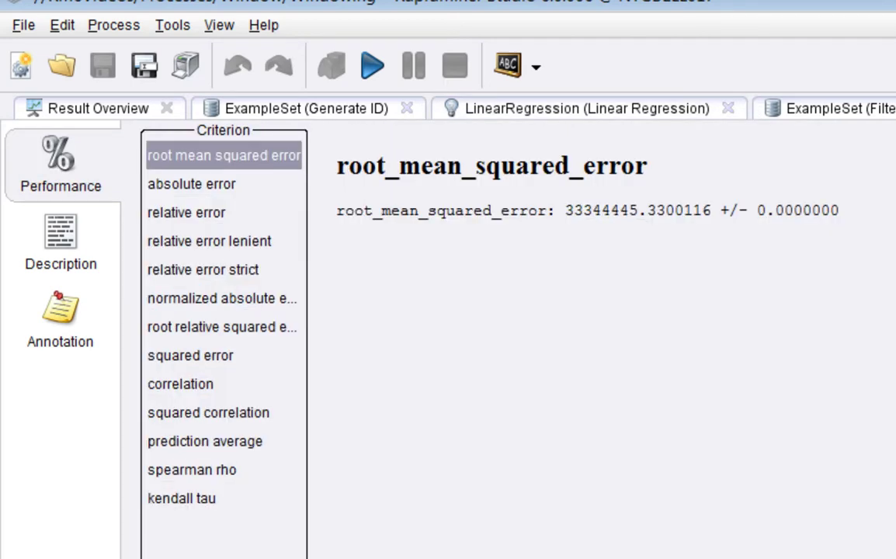
{"action": "left_click", "coordinate": [194, 386]}
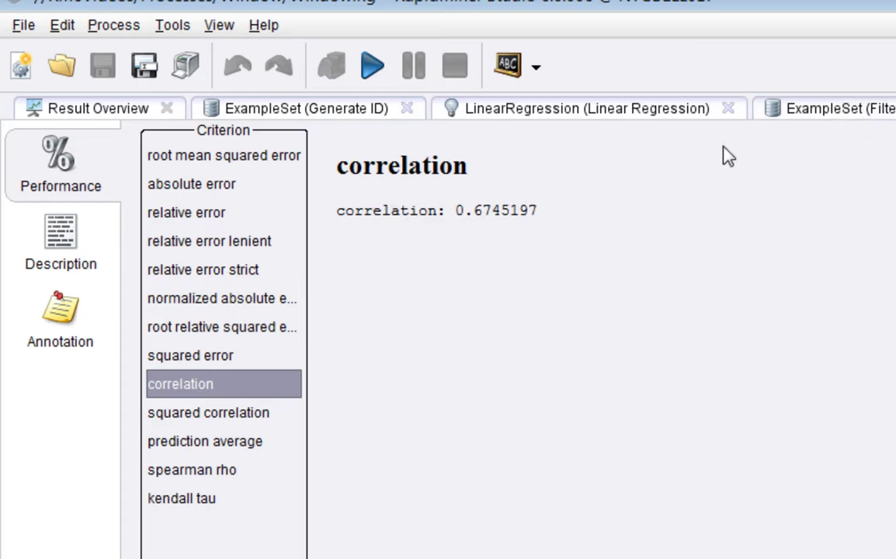
Plot a scatter chart of the Filter Examples results with label on the x-axis and prediction(label) on the y-axis
{"action": "left_click", "coordinate": [875, 120]}
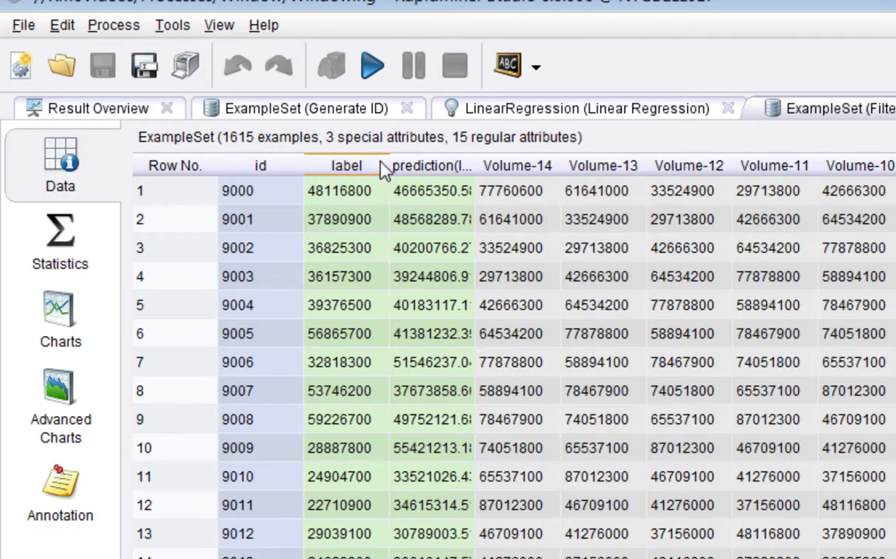
{"action": "left_click", "coordinate": [48, 296]}
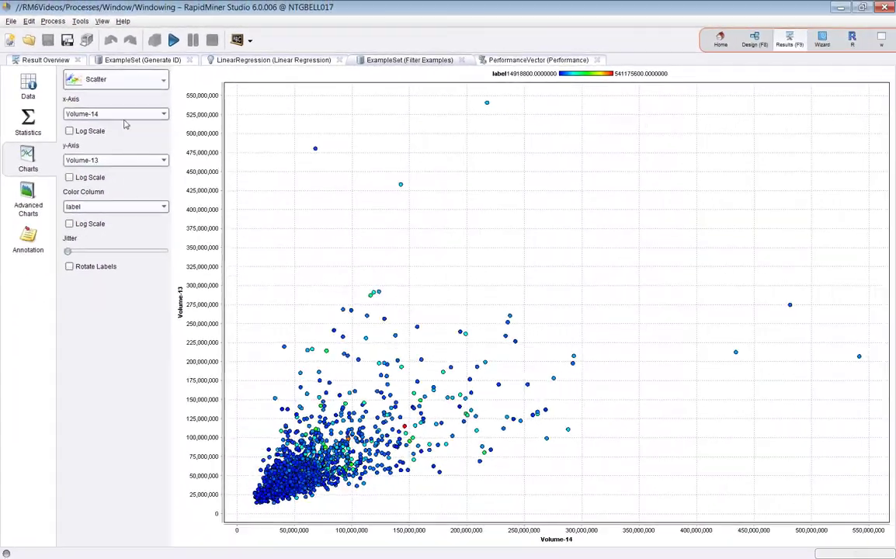
{"action": "left_click", "coordinate": [215, 194]}
{"action": "scroll", "coordinate": [151, 148], "scroll_direction": "down", "scroll_amount": 3}
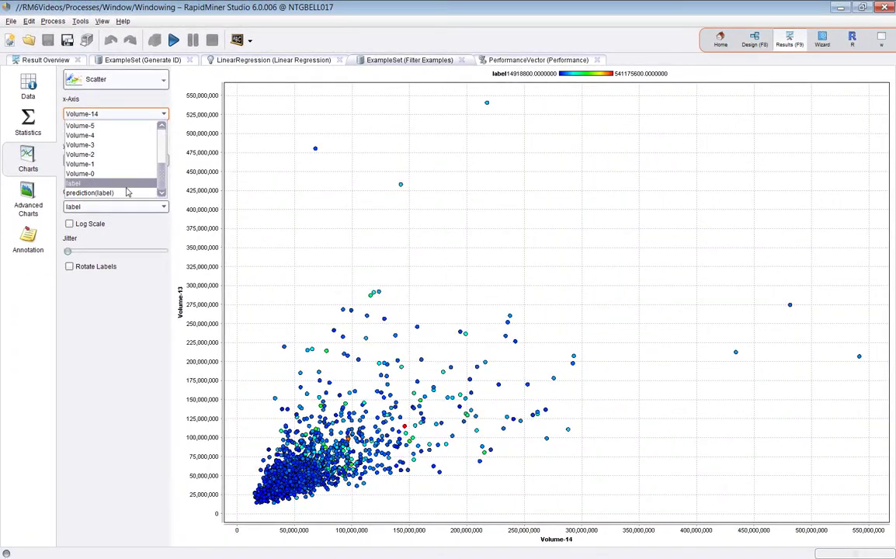
{"action": "left_click", "coordinate": [128, 185]}
{"action": "left_click", "coordinate": [141, 160]}
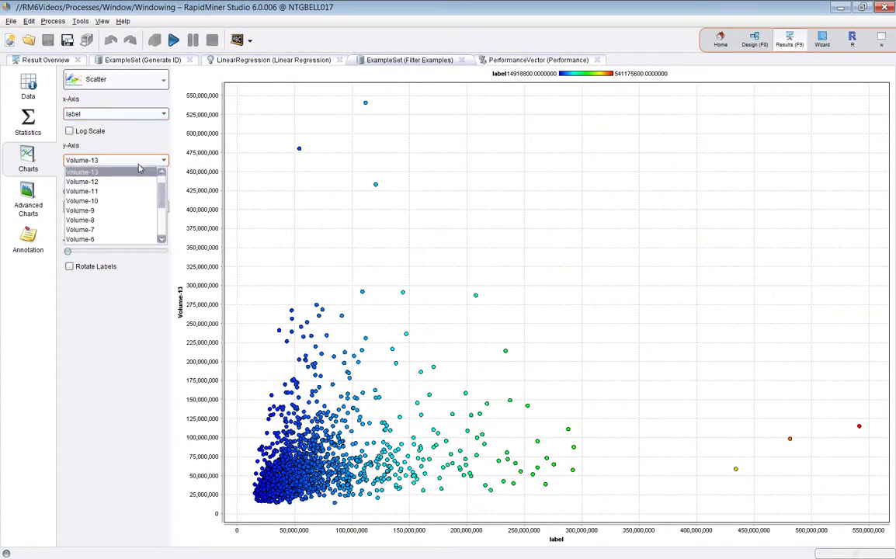
{"action": "scroll", "coordinate": [121, 217], "scroll_direction": "down", "scroll_amount": 3}
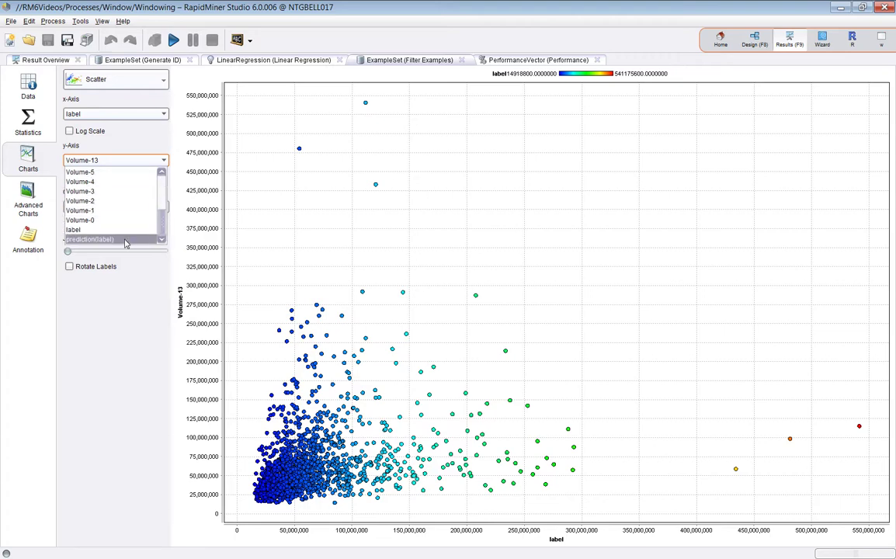
{"action": "left_click", "coordinate": [101, 239]}
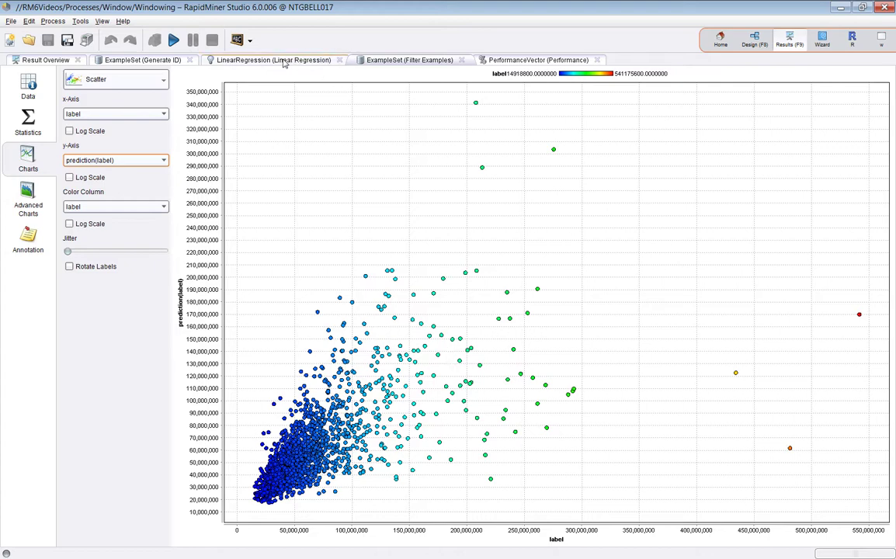
Glance at the regression coefficients and performance vector, and change the Filter Examples chart type to Series
{"action": "left_click", "coordinate": [284, 62]}
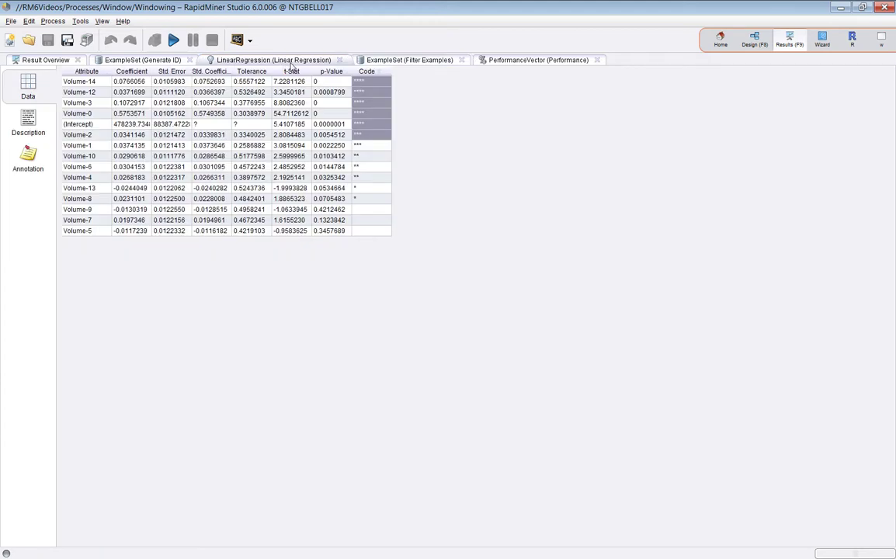
{"action": "left_click", "coordinate": [505, 61]}
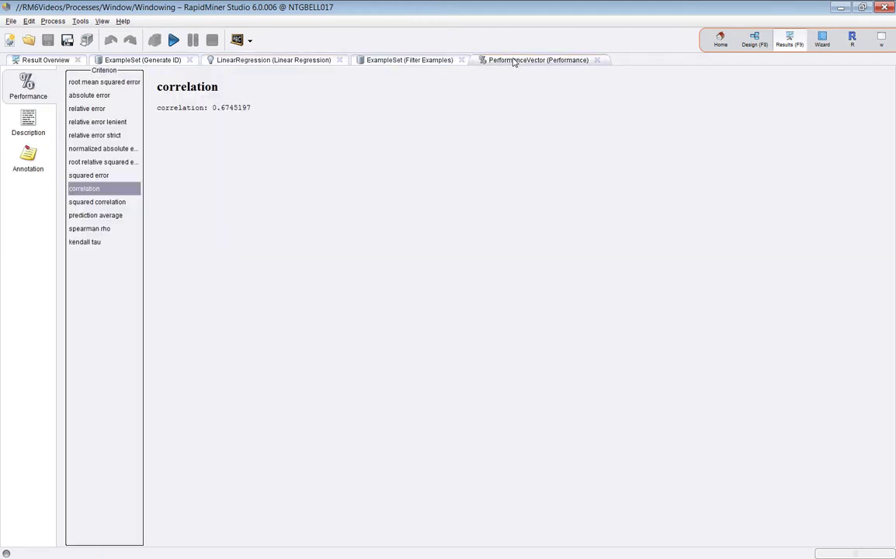
{"action": "left_click", "coordinate": [418, 61]}
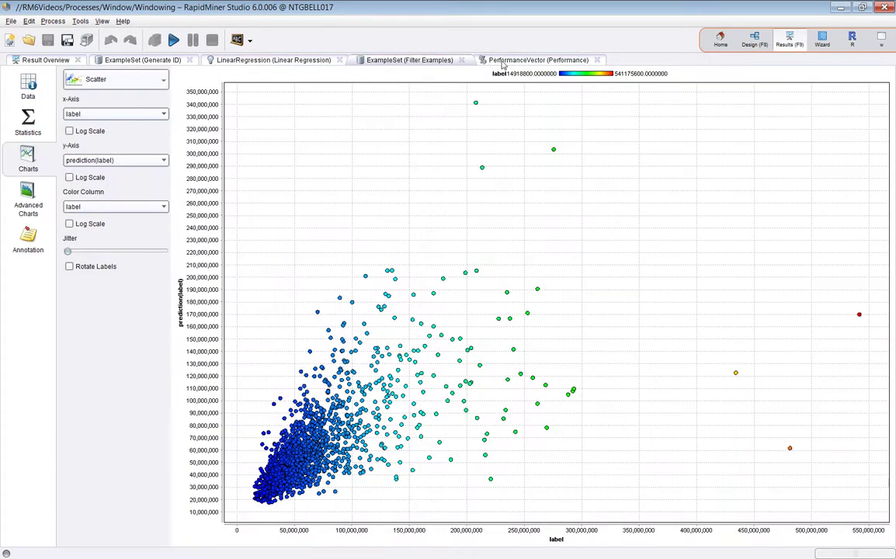
{"action": "left_click", "coordinate": [116, 84]}
{"action": "left_click", "coordinate": [85, 188]}
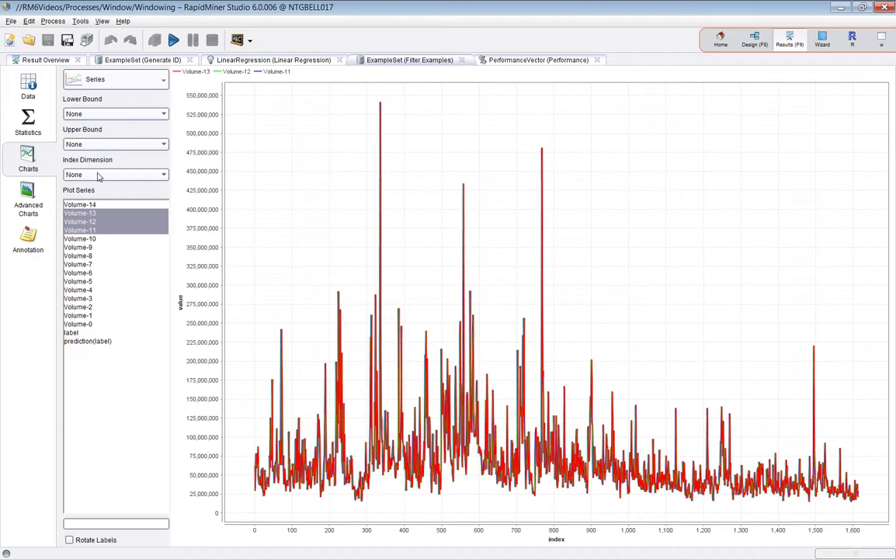
{"action": "left_click", "coordinate": [99, 175]}
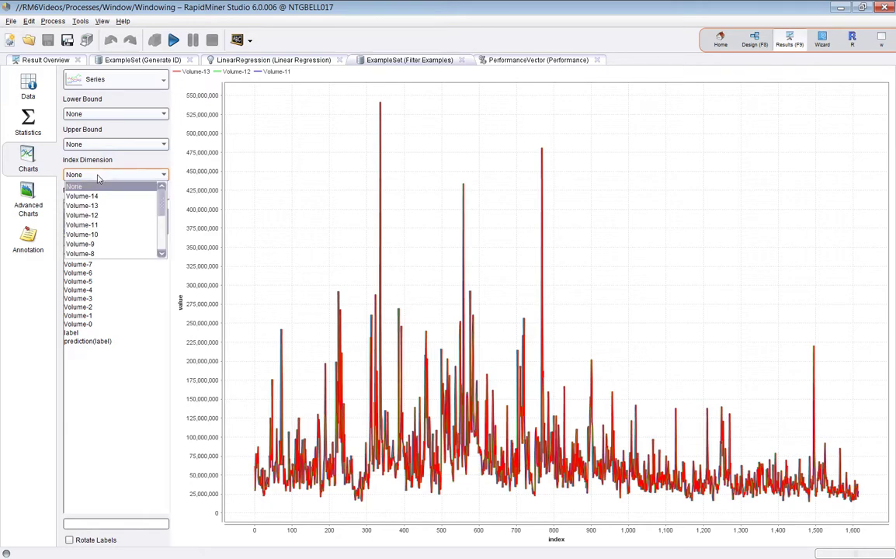
{"action": "scroll", "coordinate": [103, 233], "scroll_direction": "down", "scroll_amount": 4}
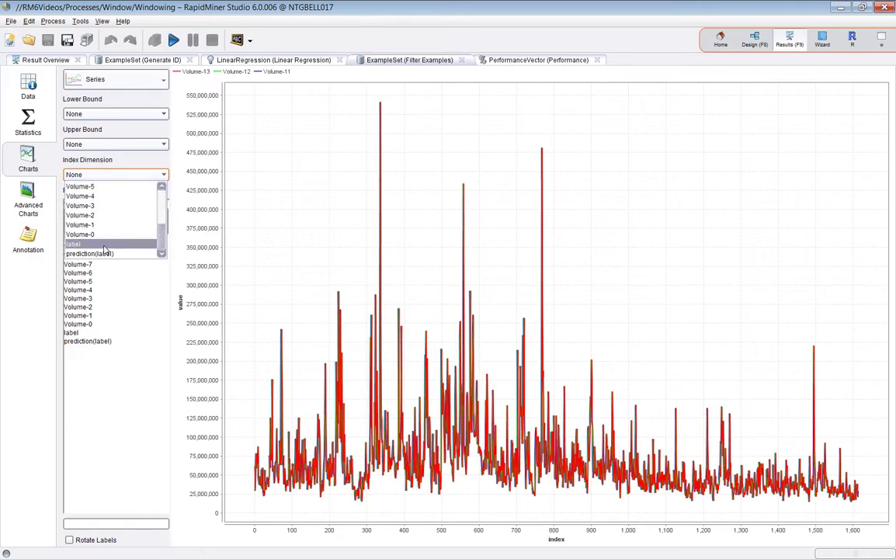
{"action": "left_click", "coordinate": [104, 245]}
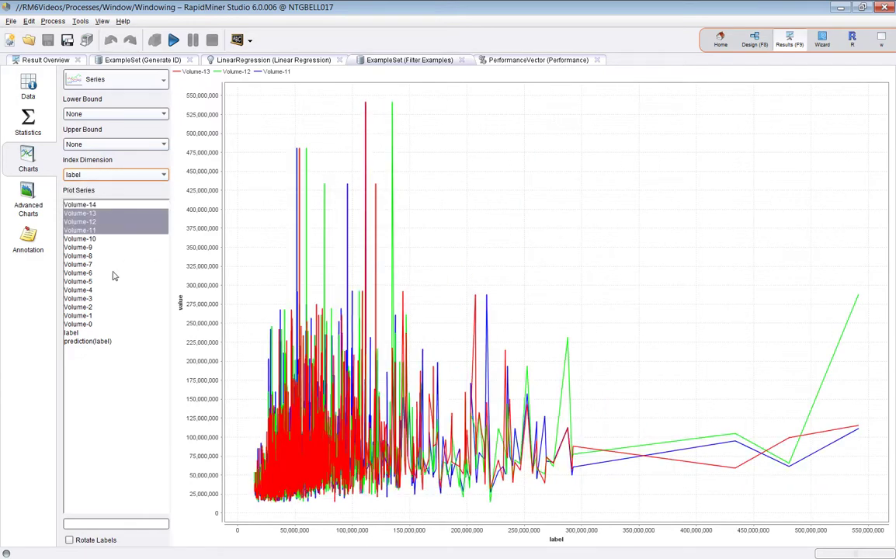
{"action": "left_click", "coordinate": [97, 176]}
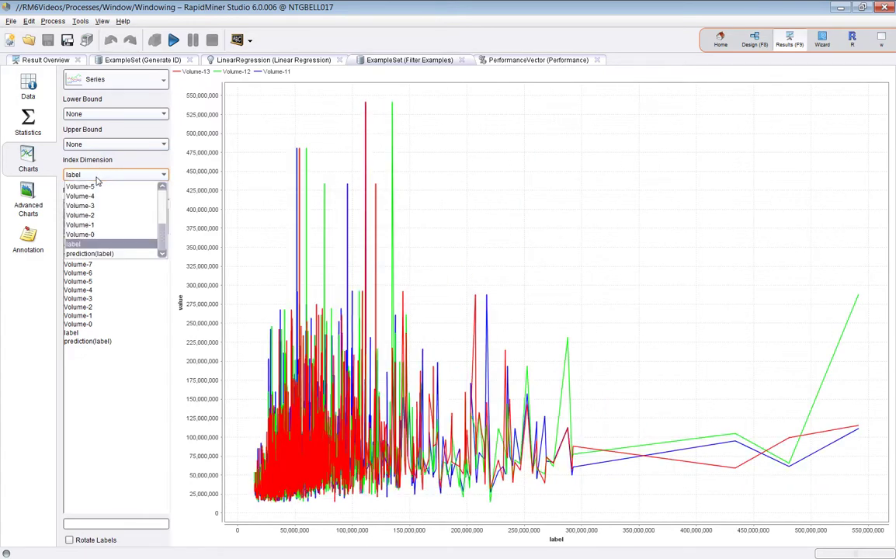
{"action": "left_click", "coordinate": [159, 187]}
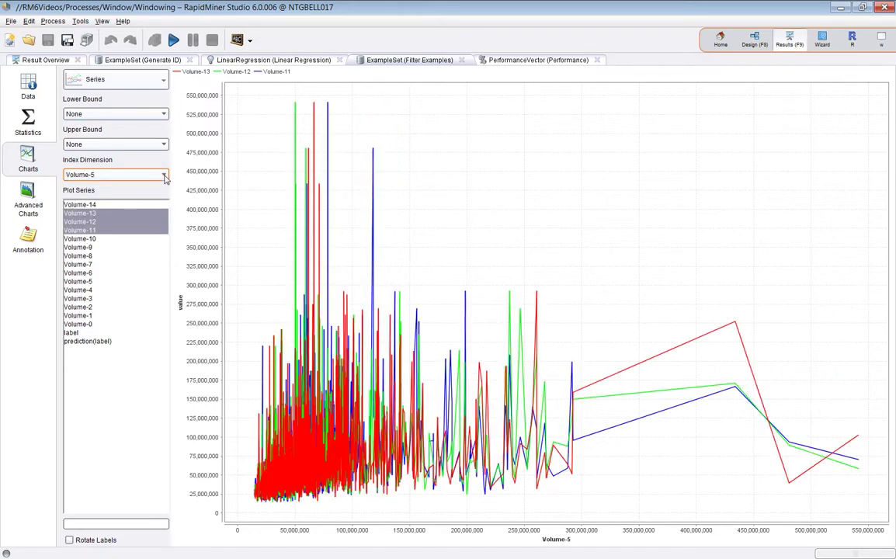
{"action": "left_click", "coordinate": [164, 176]}
{"action": "left_click_drag", "start_coordinate": [160, 236], "coordinate": [160, 190]}
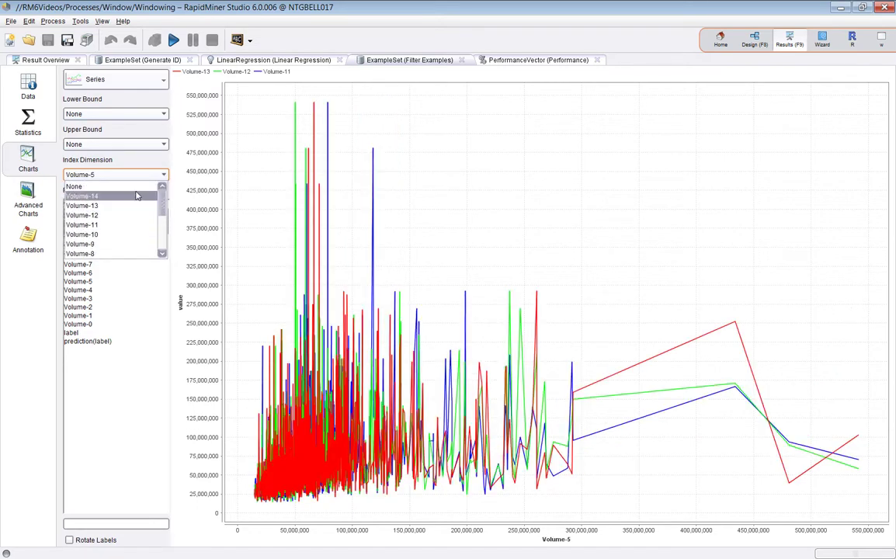
{"action": "left_click", "coordinate": [128, 188]}
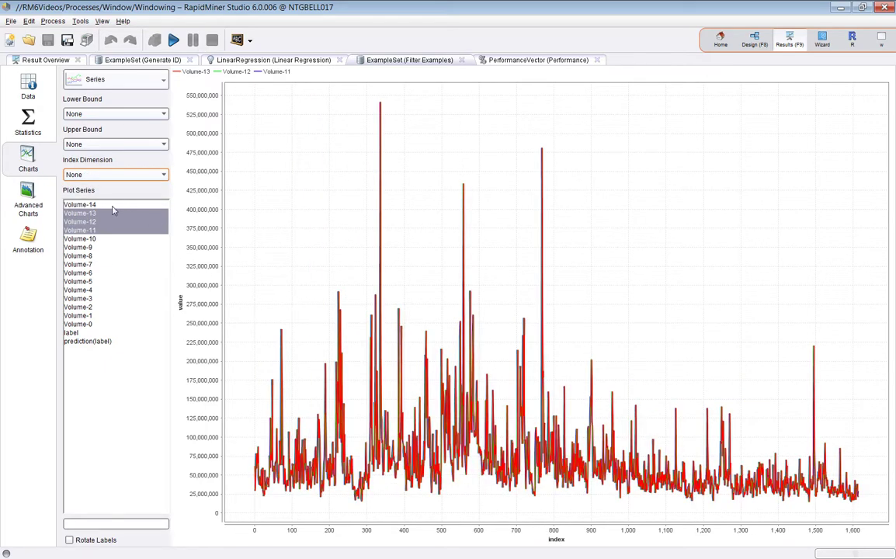
Plot label and prediction(label) together as the chart's series and compare them closely between about index 400 and 610
{"action": "left_click", "coordinate": [99, 332]}
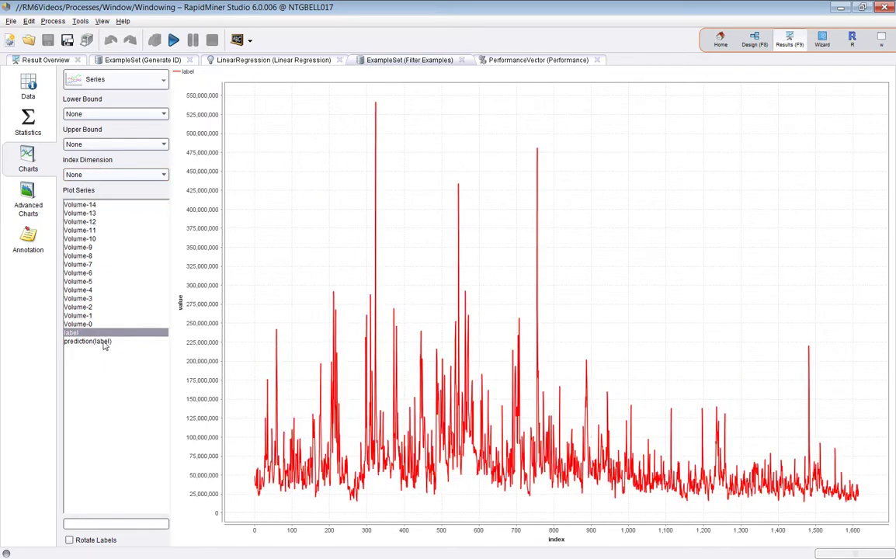
{"action": "left_click", "coordinate": [105, 343], "text": "ctrl"}
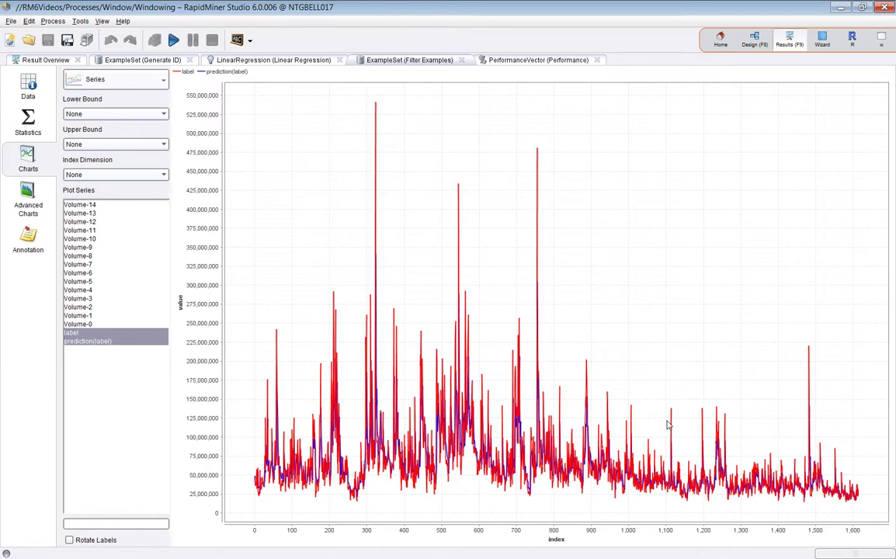
{"action": "left_click_drag", "start_coordinate": [404, 401], "coordinate": [482, 444]}
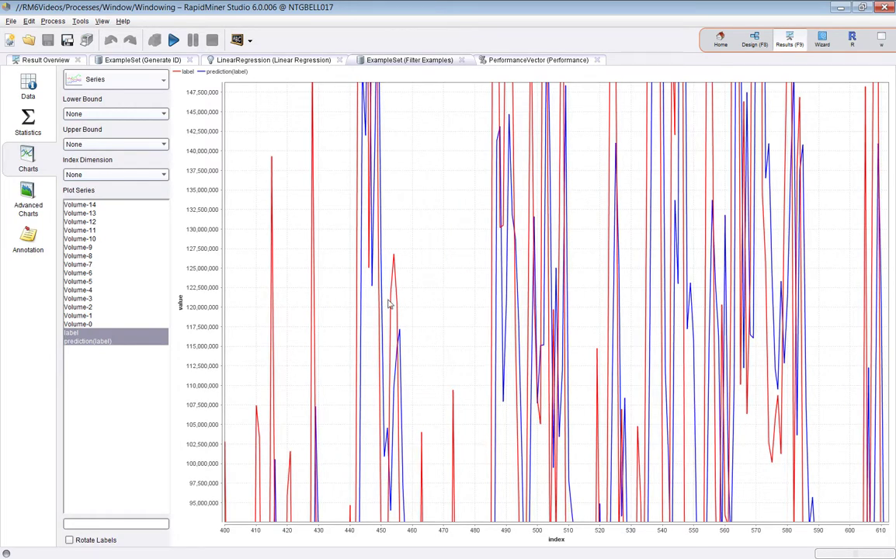
{"action": "left_click_drag", "start_coordinate": [293, 398], "coordinate": [208, 336]}
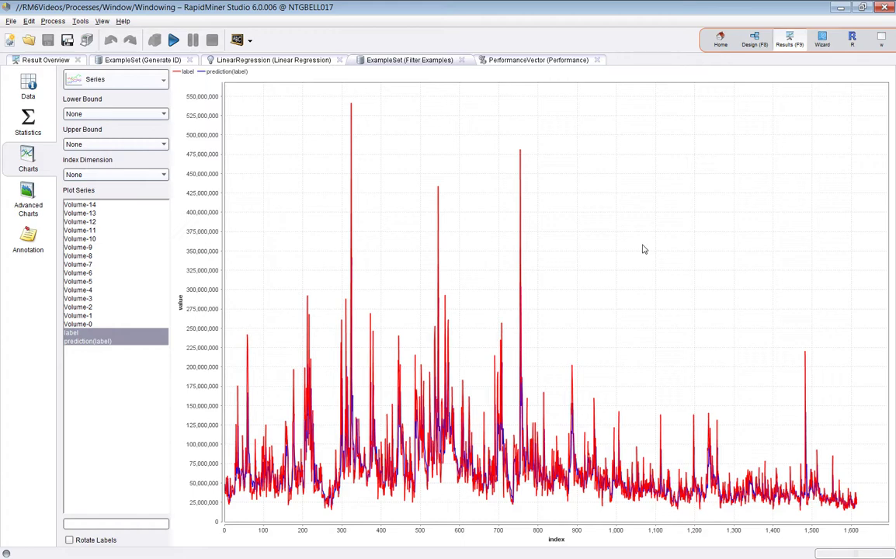
Examine the Volume-0, Volume-3, Volume-12 and Volume-14 rows in the Linear Regression coefficient table
{"action": "left_click", "coordinate": [285, 61]}
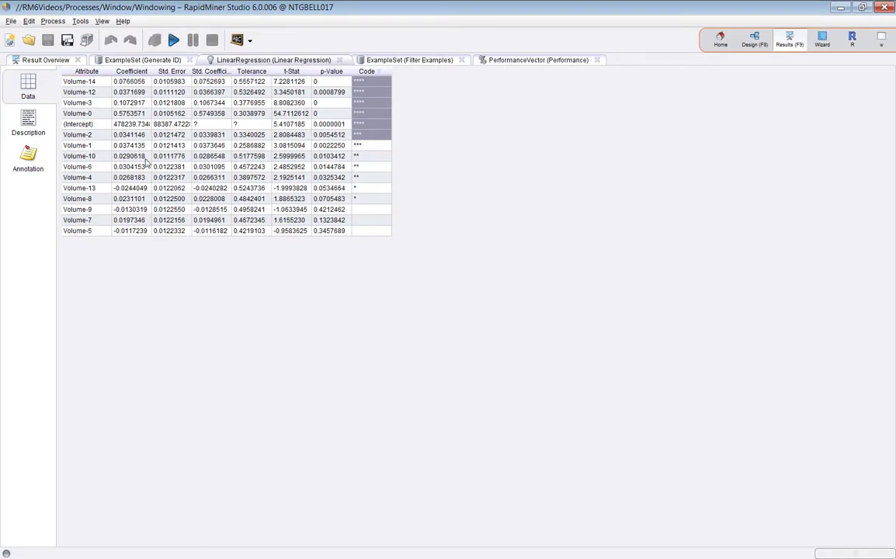
{"action": "left_click", "coordinate": [91, 114]}
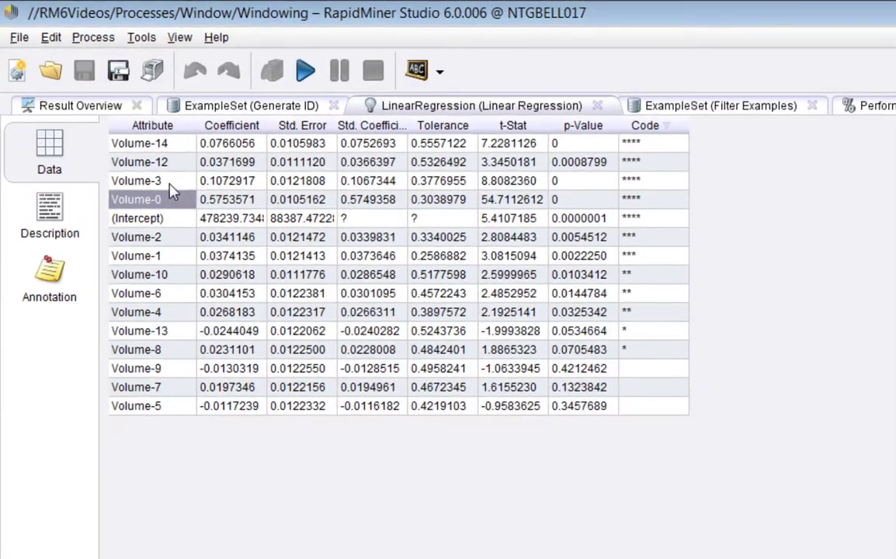
{"action": "left_click", "coordinate": [94, 104]}
{"action": "left_click", "coordinate": [166, 164]}
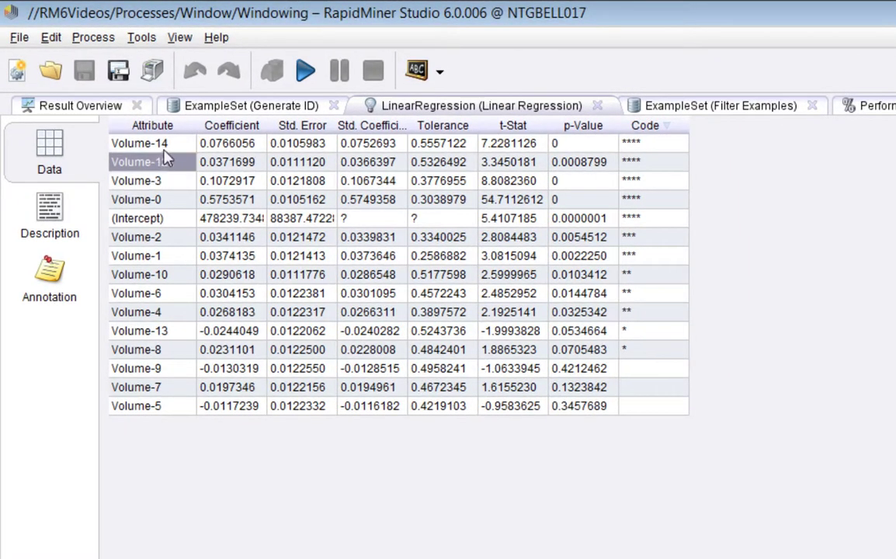
{"action": "left_click", "coordinate": [164, 150]}
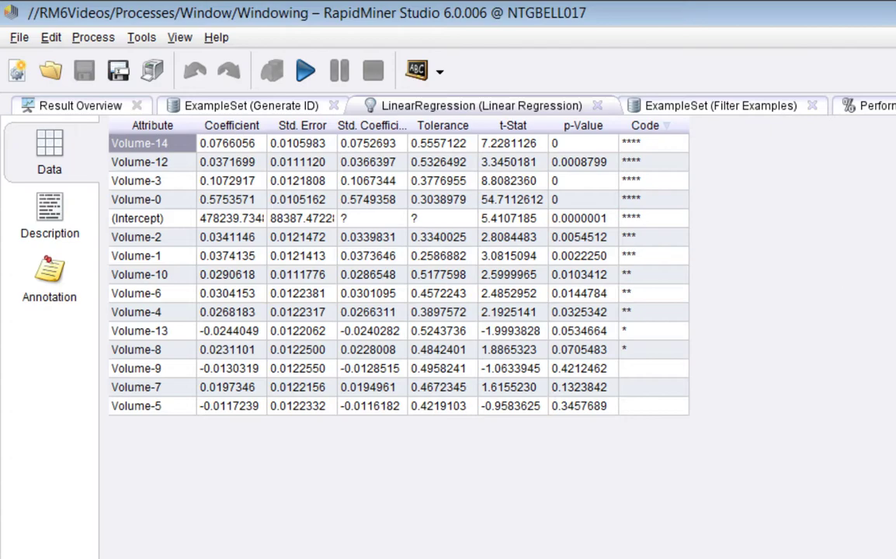
Return to the process design and review the Apply Model and Performance operators
{"action": "key", "text": "F8"}
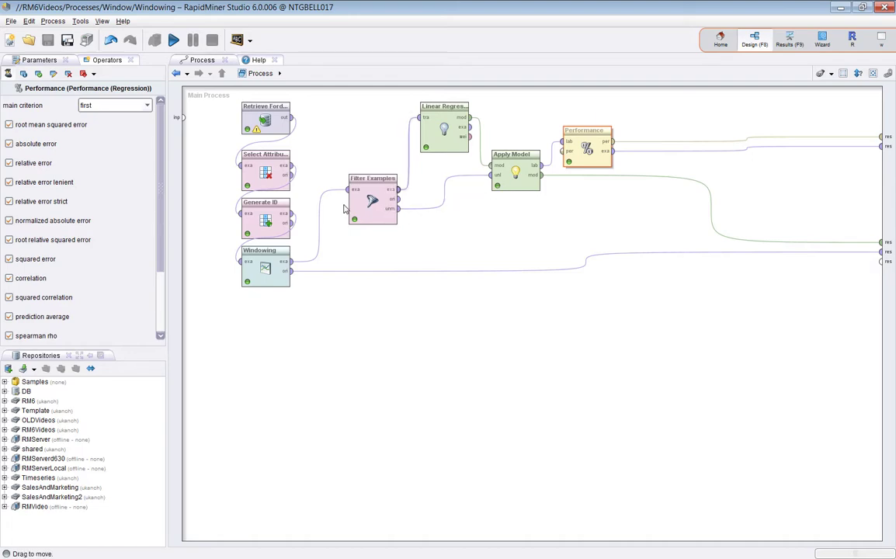
{"action": "left_click", "coordinate": [515, 174]}
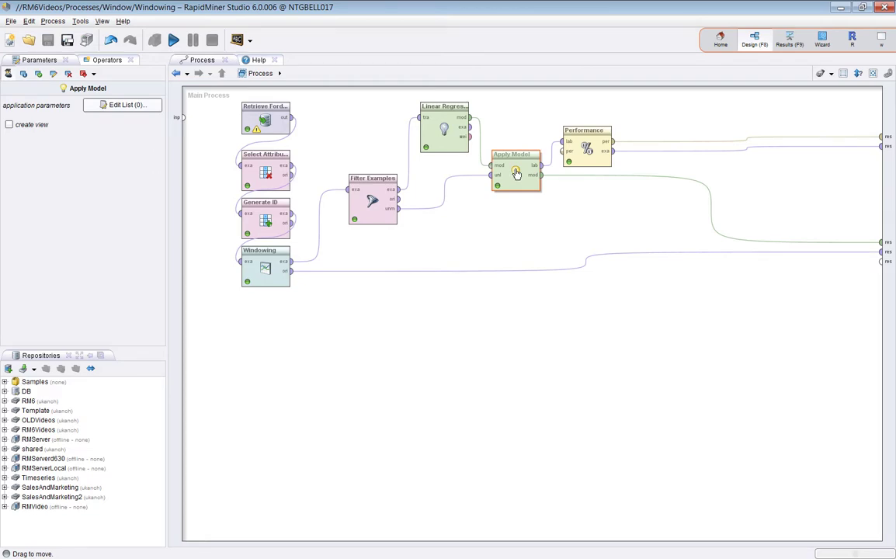
{"action": "left_click", "coordinate": [585, 136]}
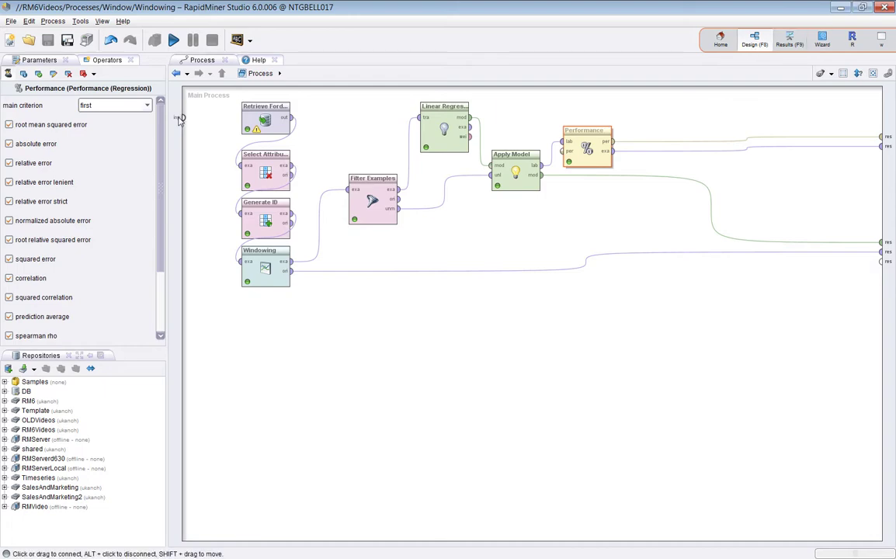
Add Close alongside Volume to the attribute subset of the Select Attributes operator, and run the process
{"action": "left_click", "coordinate": [264, 170]}
{"action": "left_click", "coordinate": [115, 123]}
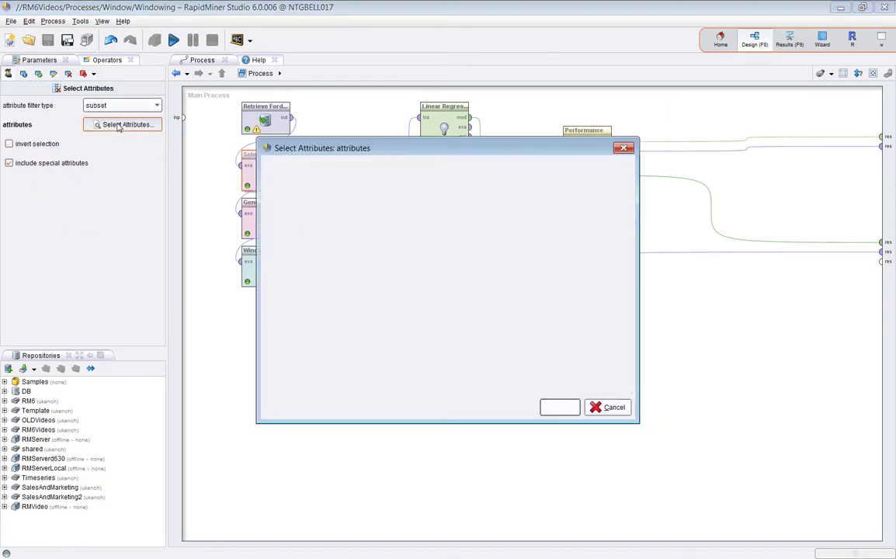
{"action": "left_click", "coordinate": [278, 240]}
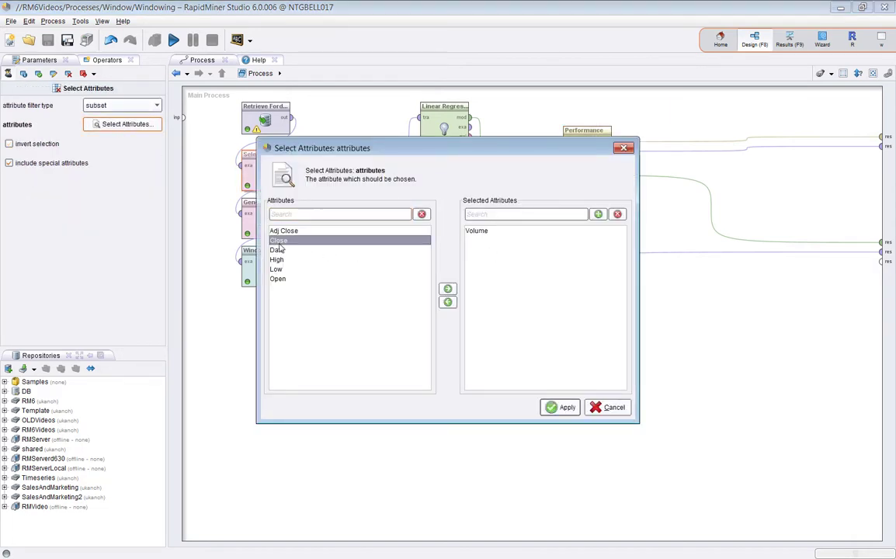
{"action": "left_click", "coordinate": [447, 289]}
{"action": "left_click", "coordinate": [560, 407]}
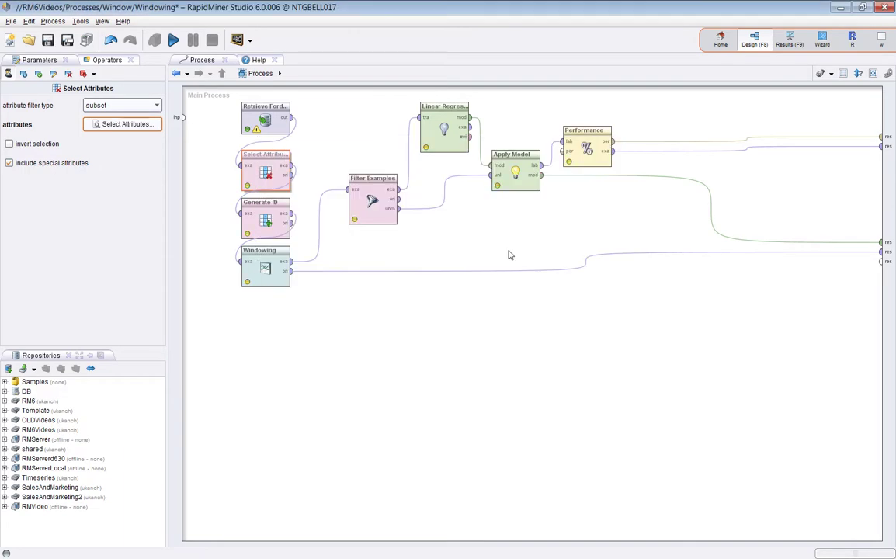
{"action": "left_click", "coordinate": [173, 42]}
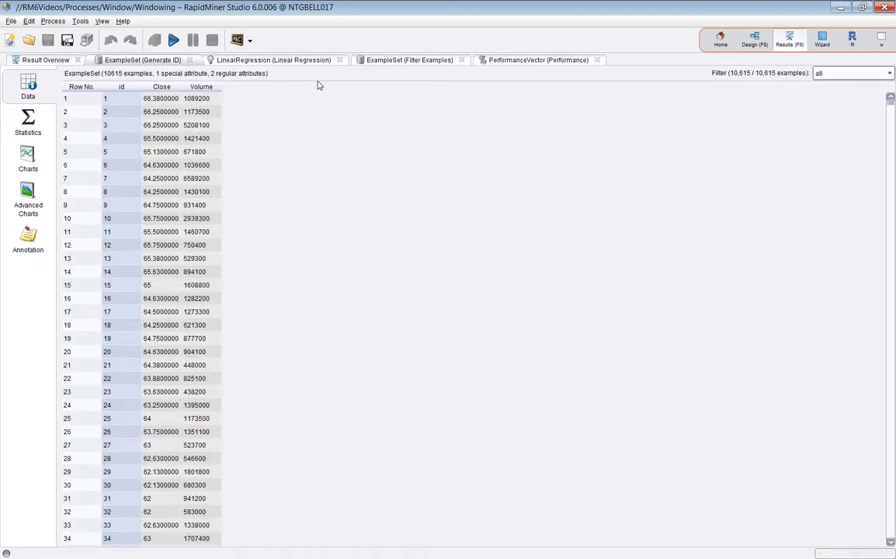
Inspect the windowed Close and Volume columns of the Filter Examples result and read the performance vector's correlation criterion
{"action": "left_click", "coordinate": [409, 60]}
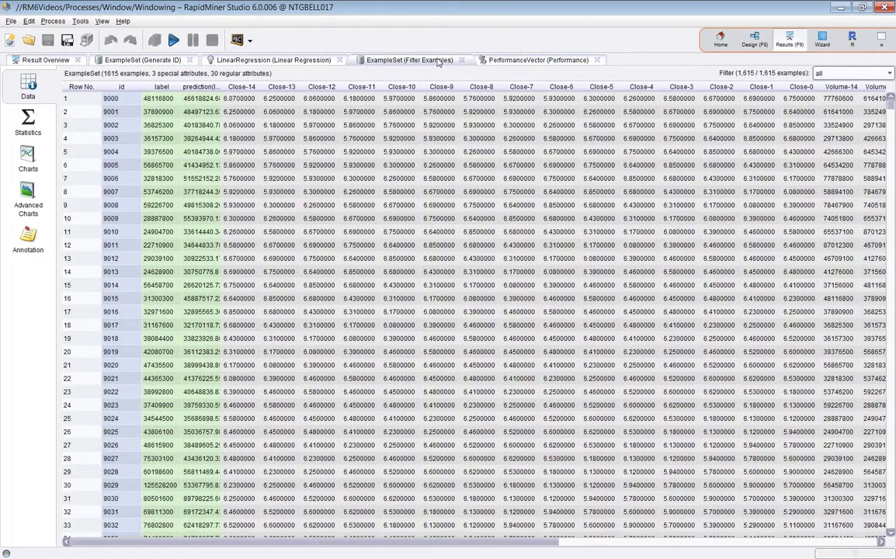
{"action": "left_click", "coordinate": [515, 61]}
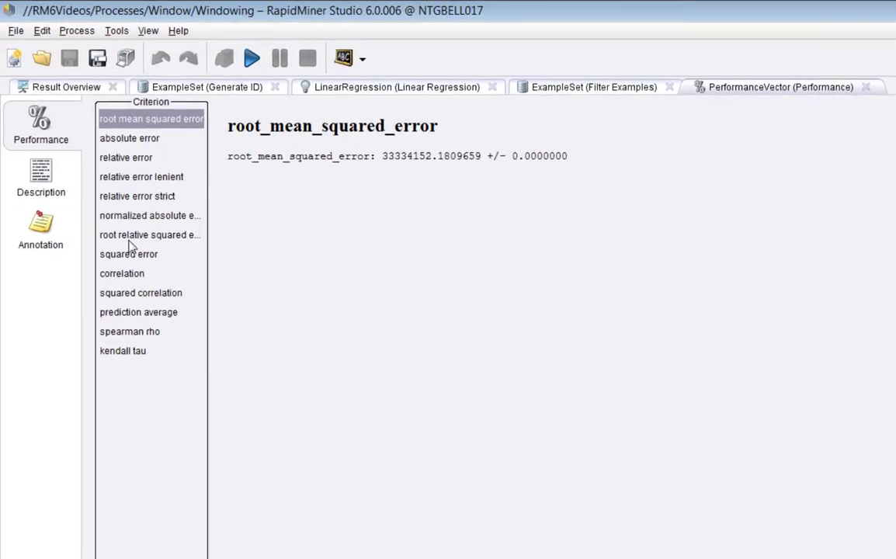
{"action": "left_click", "coordinate": [106, 209]}
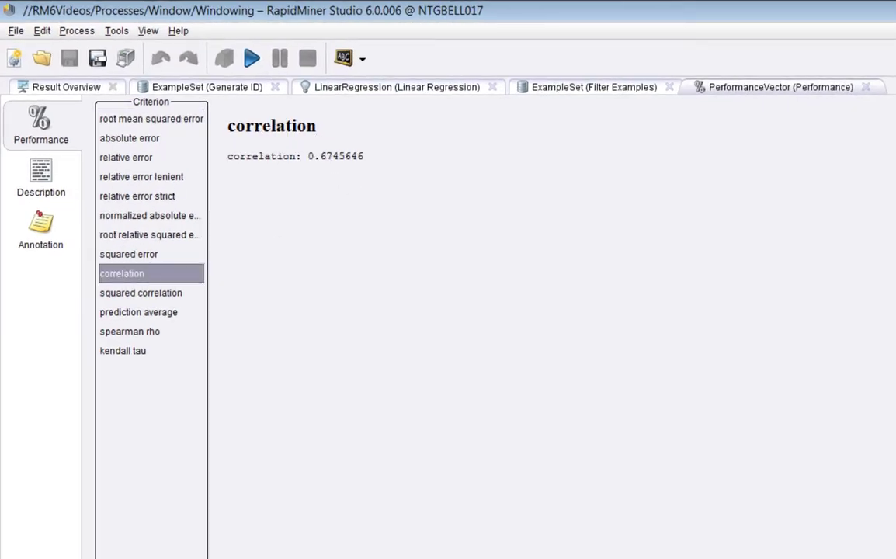
Sort the Linear Regression coefficient table by Code in descending order and widen its Attribute column
{"action": "left_click", "coordinate": [364, 85]}
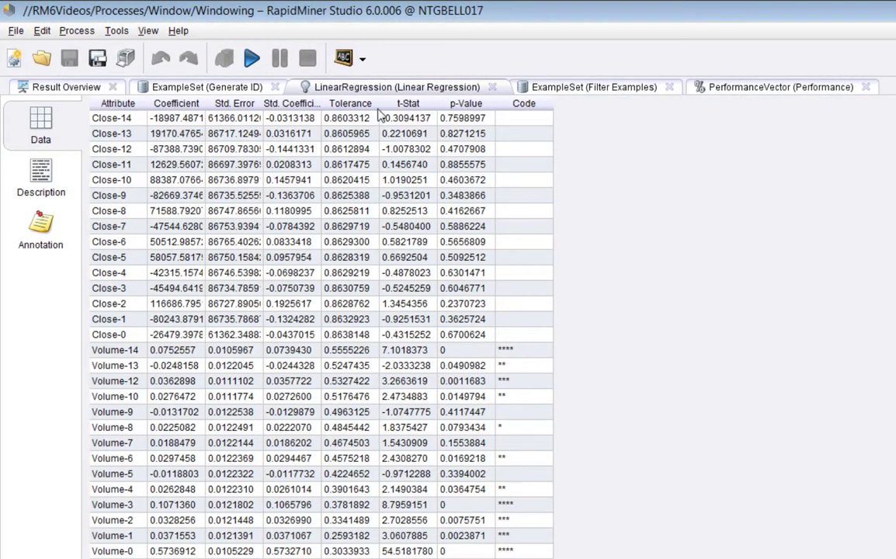
{"action": "left_click", "coordinate": [516, 105]}
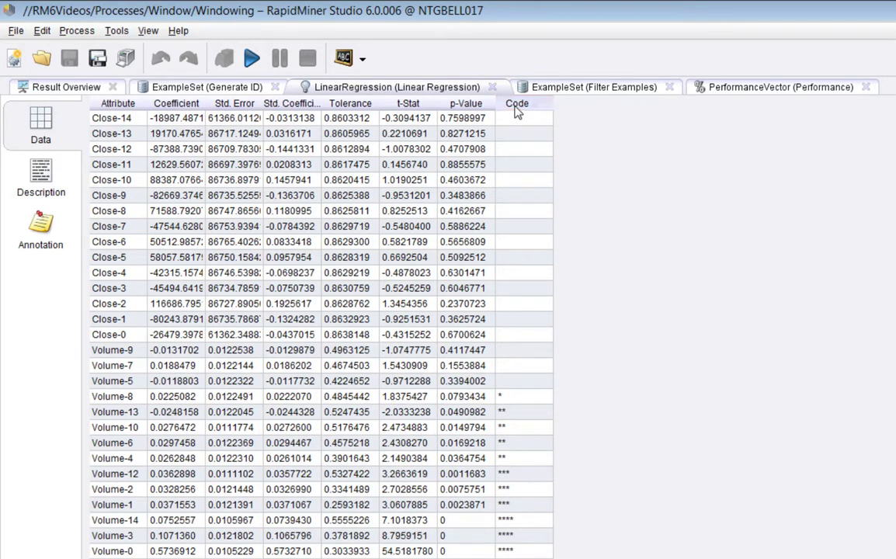
{"action": "left_click", "coordinate": [517, 105]}
{"action": "left_click_drag", "start_coordinate": [147, 103], "coordinate": [249, 104]}
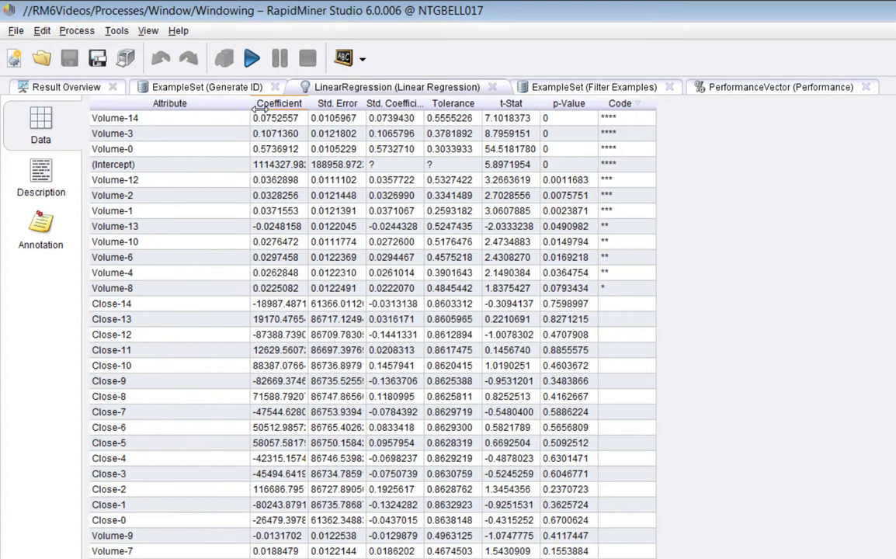
Highlight the starred attribute rows from Volume-14 to Volume-8, and compare them with the Close-14 to Close-0 rows
{"action": "left_click_drag", "start_coordinate": [172, 292], "coordinate": [161, 132]}
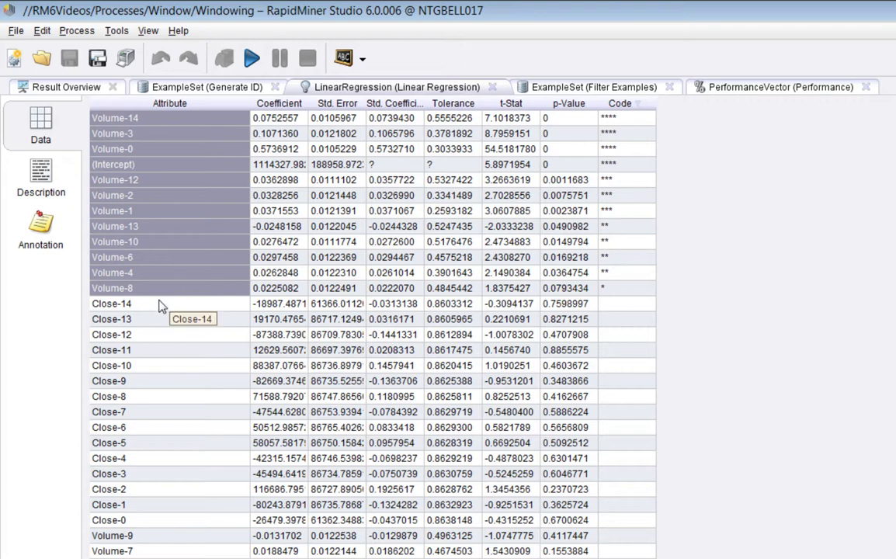
{"action": "left_click_drag", "start_coordinate": [164, 304], "coordinate": [196, 506]}
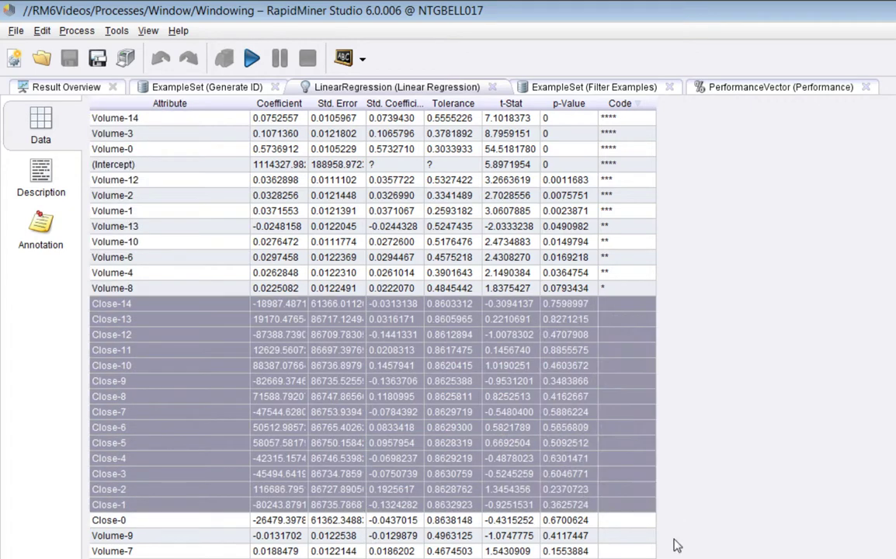
{"action": "left_click", "coordinate": [610, 525], "text": "ctrl"}
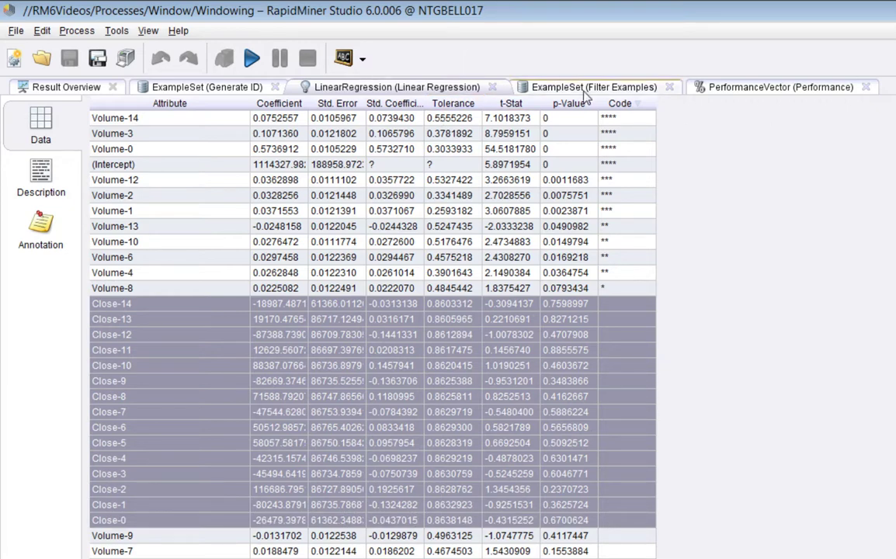
Return to the process design and remove Close from the Select Attributes subset, keeping only Volume
{"action": "key", "text": "F8"}
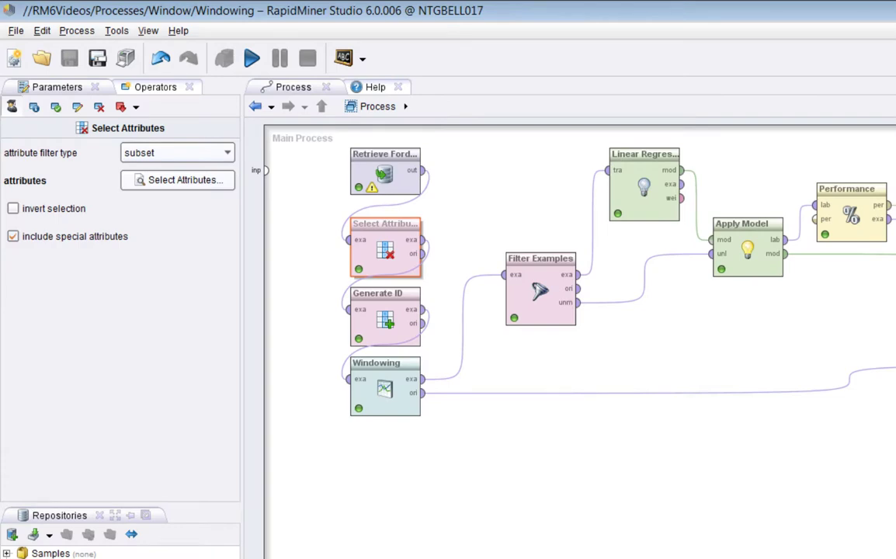
{"action": "left_click", "coordinate": [208, 189]}
{"action": "left_click", "coordinate": [684, 349]}
{"action": "left_click", "coordinate": [687, 334]}
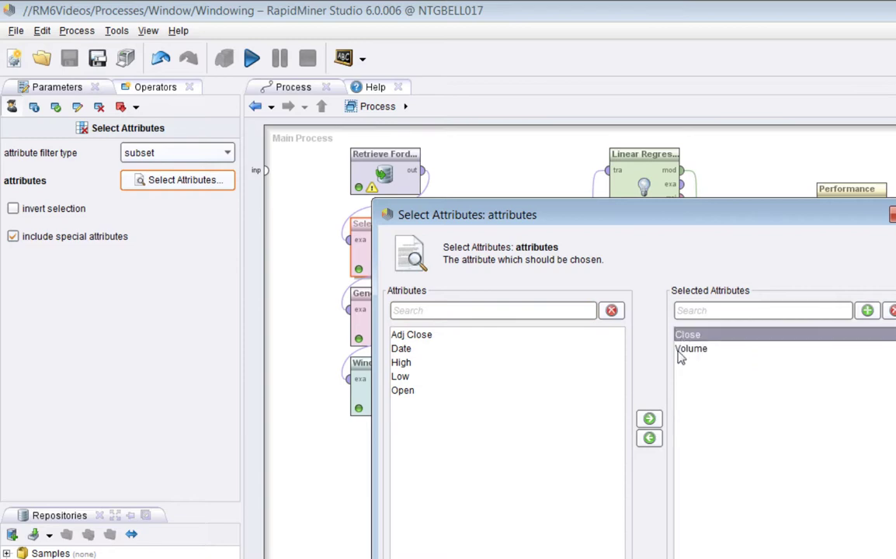
{"action": "left_click", "coordinate": [649, 439]}
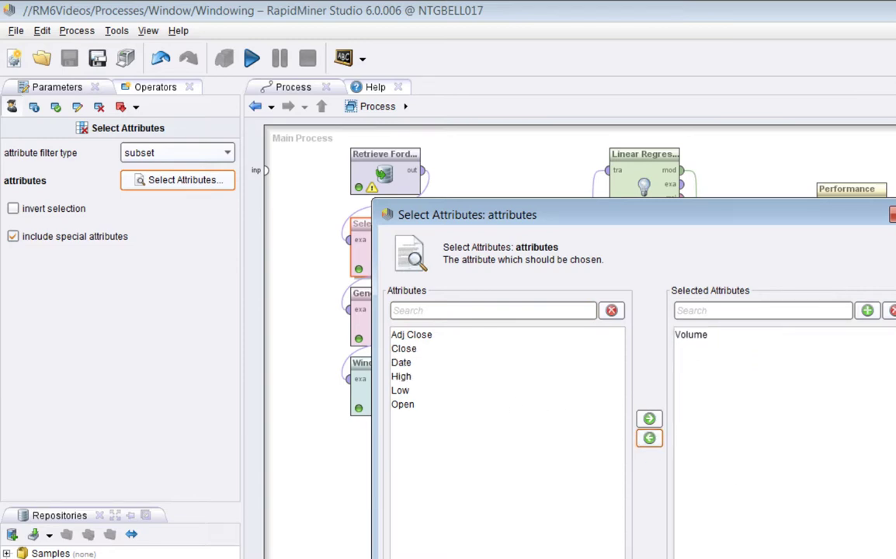
{"action": "key", "text": "Return"}
Run the process with a breakpoint after Windowing, and arrange the Windowing example set above the Generate ID example set
{"action": "left_click", "coordinate": [388, 388]}
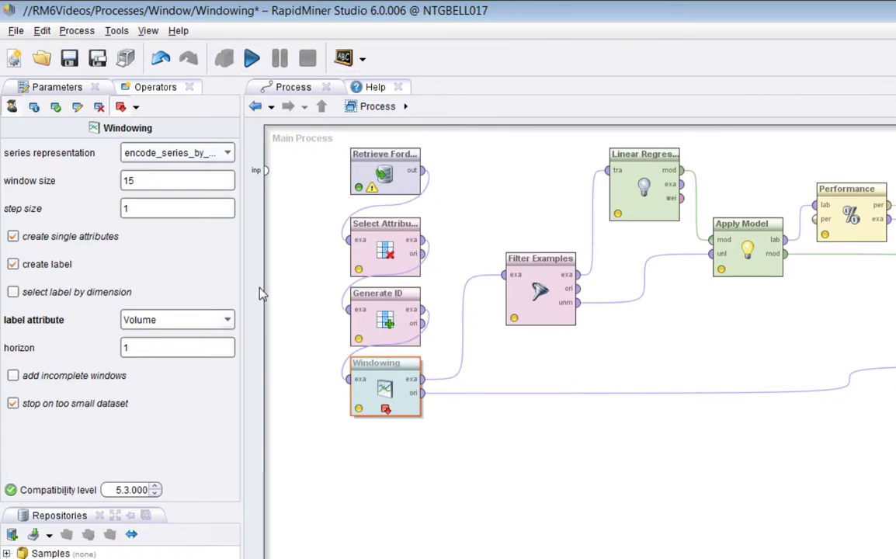
{"action": "left_click", "coordinate": [250, 59]}
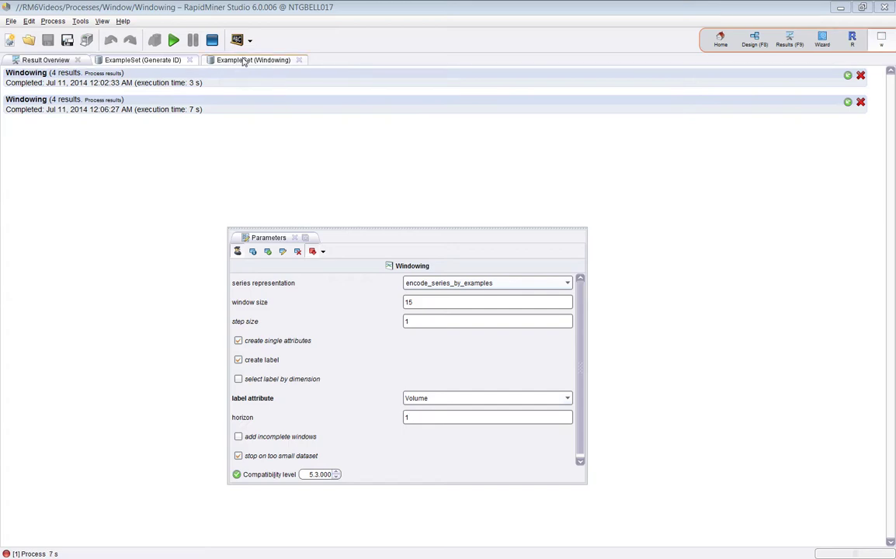
{"action": "left_click", "coordinate": [241, 59]}
{"action": "left_click", "coordinate": [175, 61]}
{"action": "left_click_drag", "start_coordinate": [177, 62], "coordinate": [361, 341]}
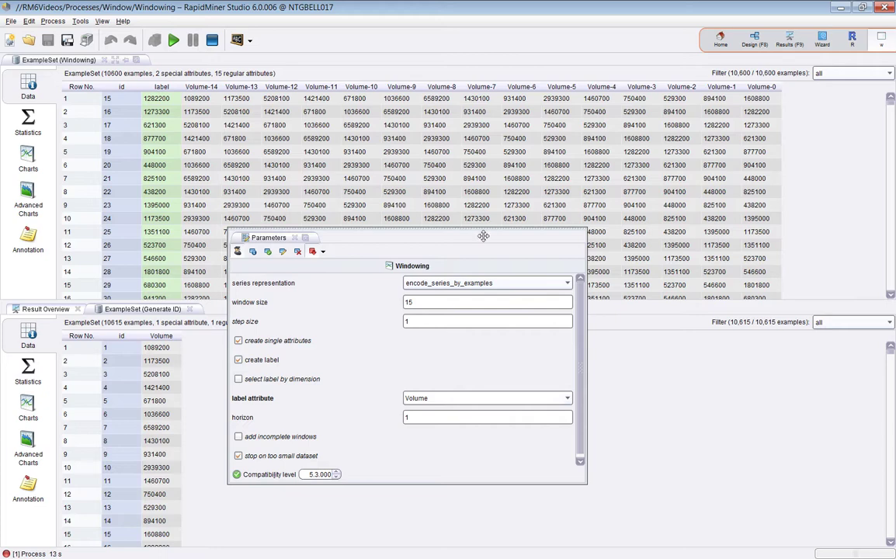
{"action": "left_click_drag", "start_coordinate": [483, 236], "coordinate": [495, 243]}
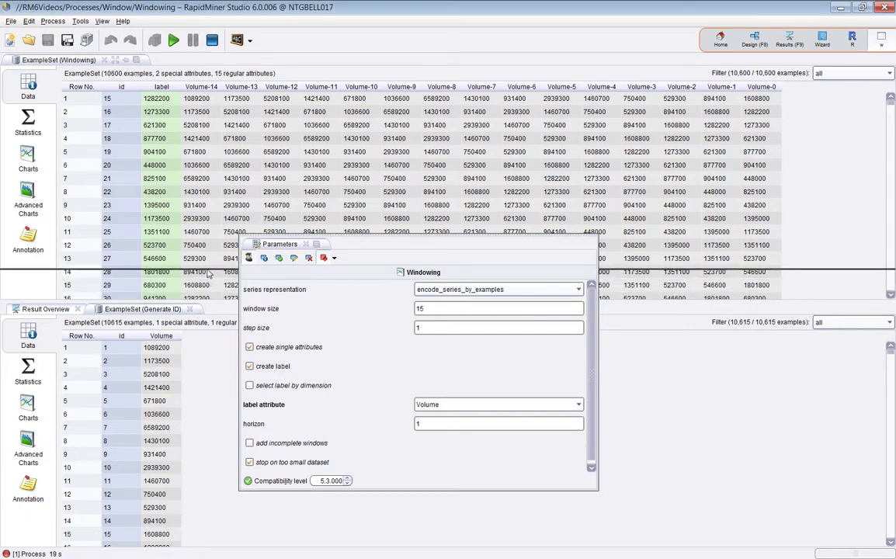
{"action": "left_click_drag", "start_coordinate": [209, 273], "coordinate": [191, 235]}
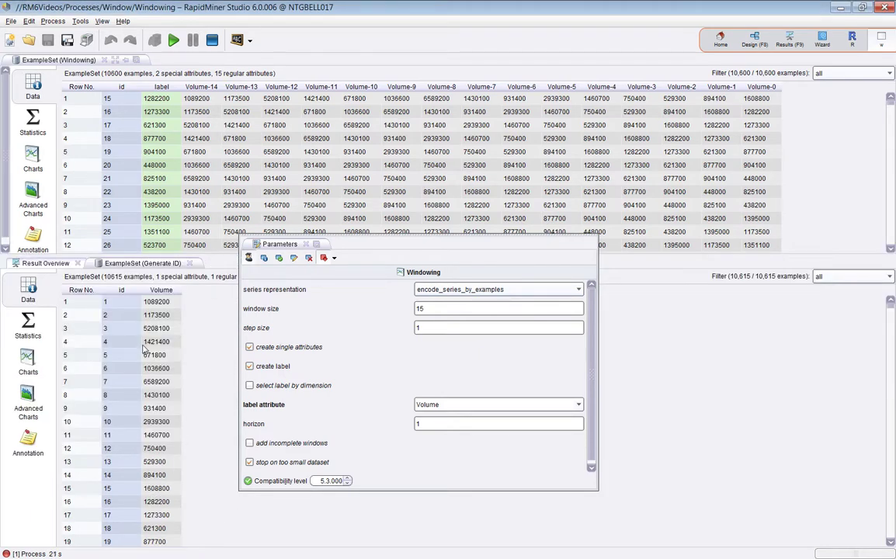
Highlight the first 15 Volume values in the Generate ID data and the Volume-14 to Volume-0 values in the first windowed row
{"action": "left_click_drag", "start_coordinate": [155, 301], "coordinate": [165, 487]}
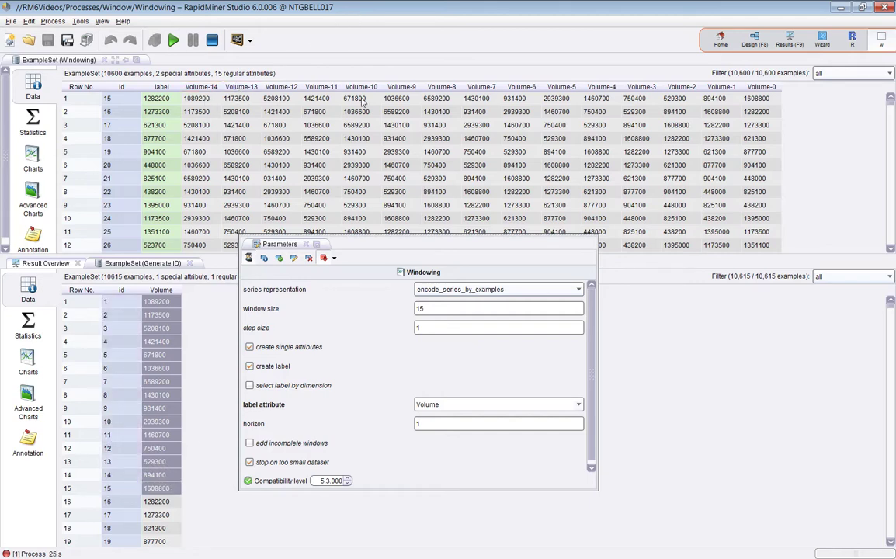
{"action": "left_click_drag", "start_coordinate": [757, 99], "coordinate": [195, 102]}
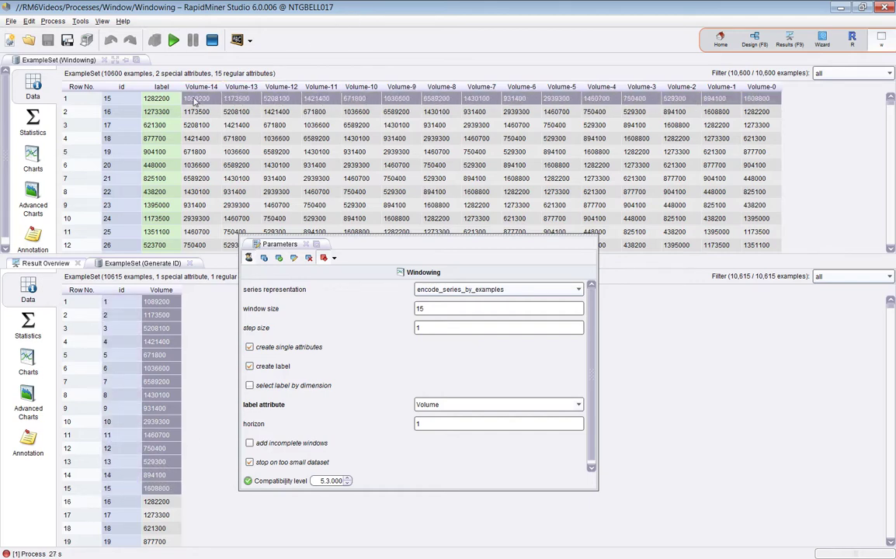